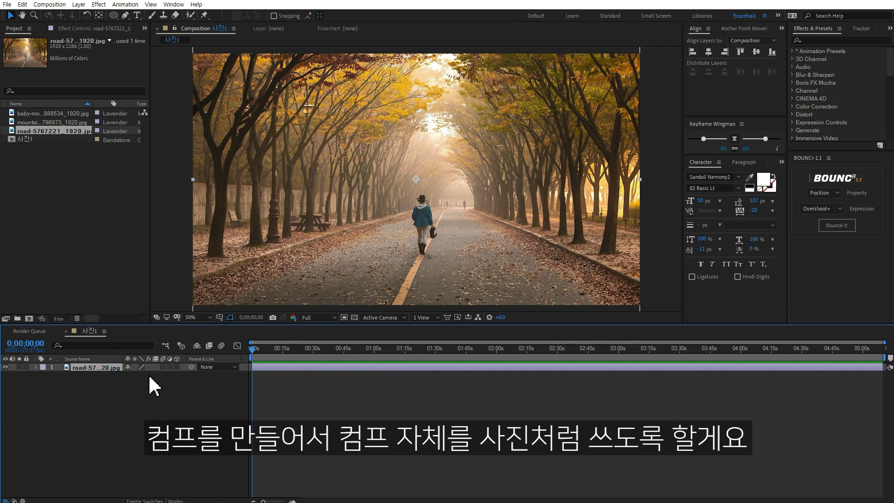
Step: Scale the road photo layer up to 117% and reposition it so the walking person sits near the frame's center
key("s")
left_click_drag(141, 375, 146, 379)
left_click(533, 239)
left_click_drag(534, 239, 520, 209)
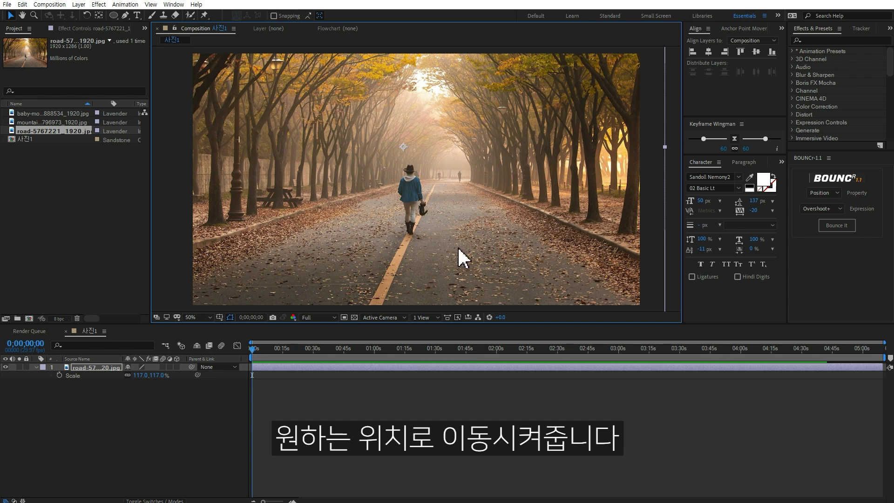
Step: Create a composition named 메인1 with a 10-second duration and add the 사진1 composition to it as a layer
left_click(39, 217)
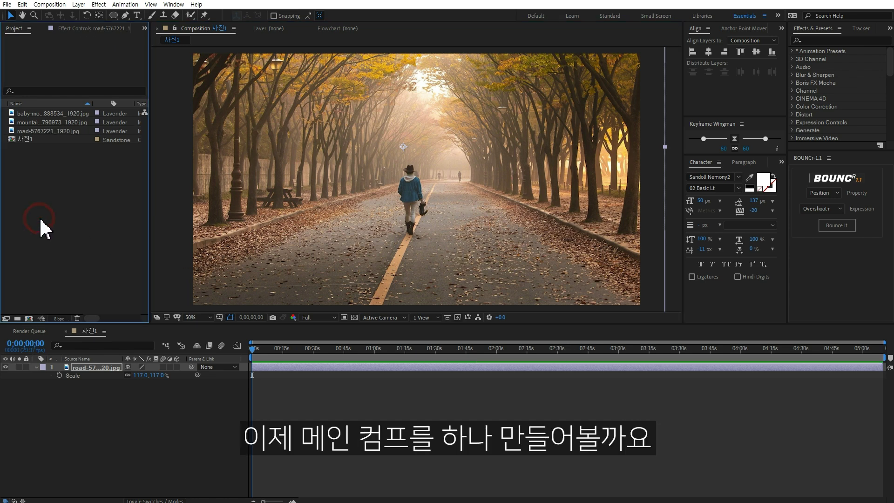
right_click(51, 195)
left_click(70, 201)
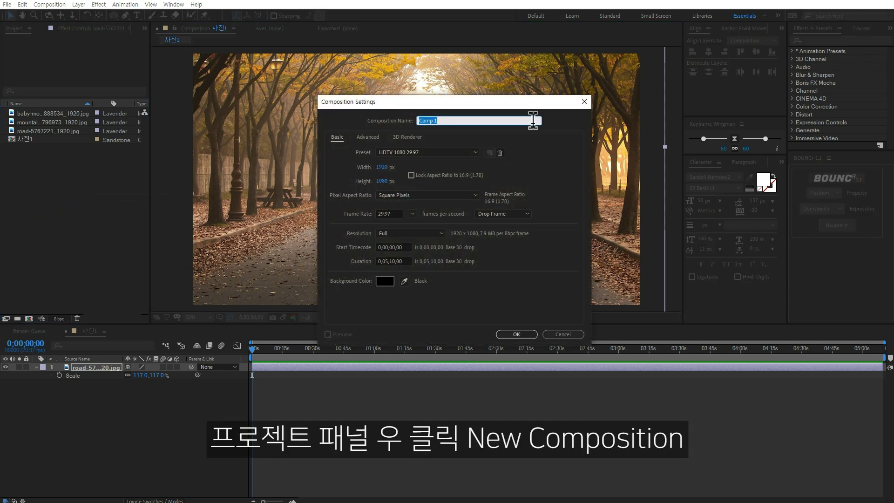
type("a")
key("BackSpace")
type("ㅁ")
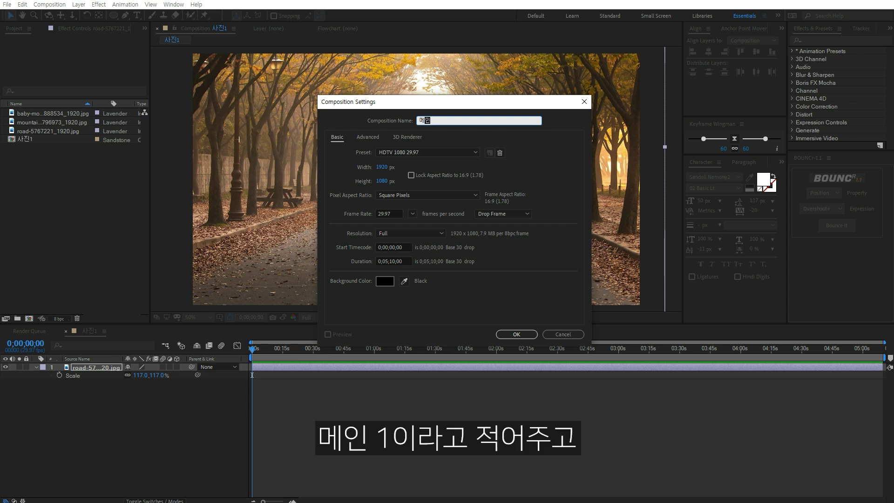
left_click(402, 260)
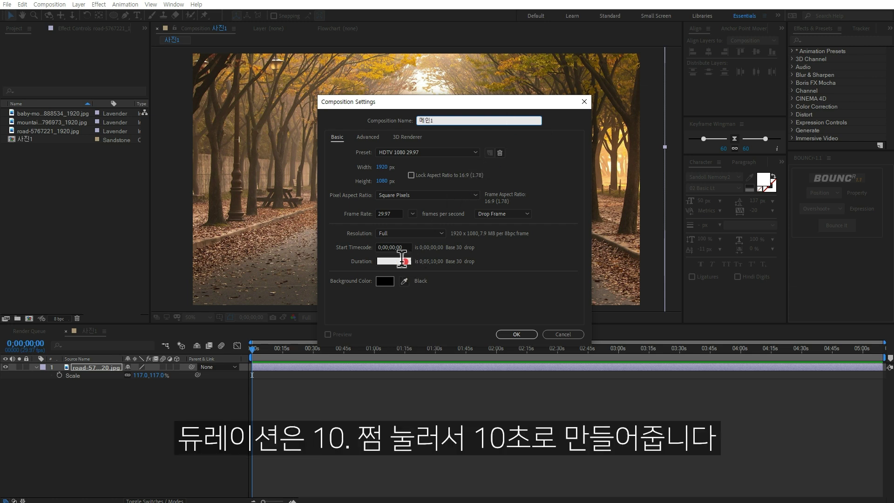
type("10.")
key("Return")
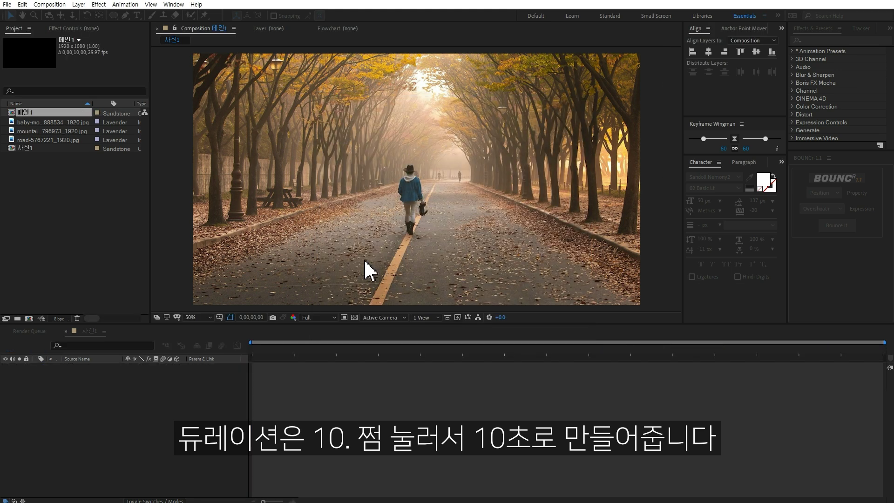
left_click_drag(31, 146, 161, 401)
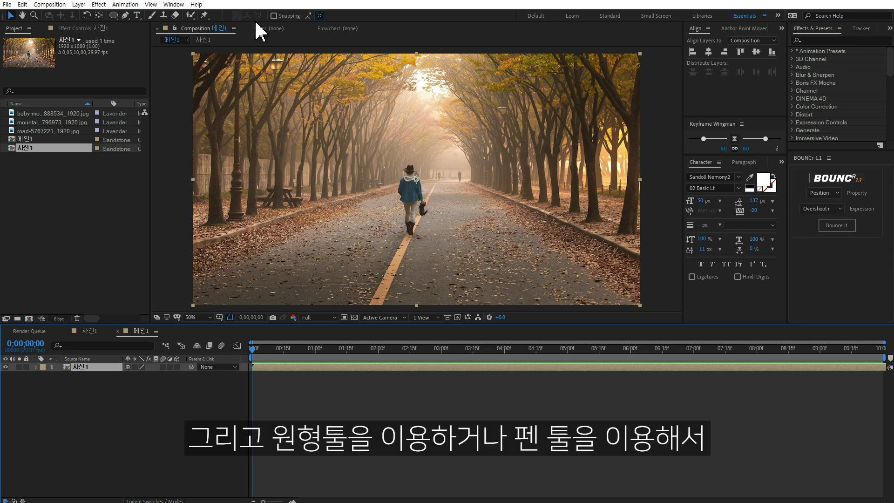
Step: Draw a closed bean-shaped mask around the walking person on the 사진1 layer with the Pen tool
left_click(125, 16)
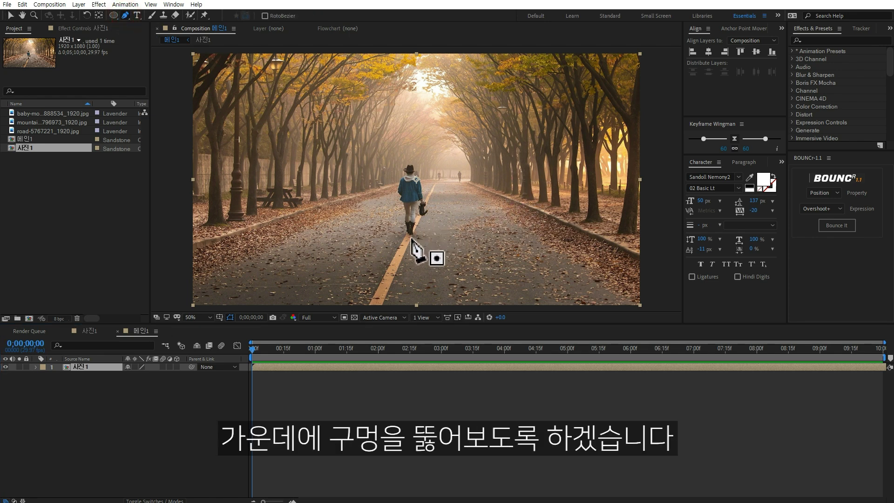
left_click_drag(409, 240, 442, 238)
mouse_move(494, 212)
left_mouse_down()
mouse_move(502, 194)
mouse_move(489, 209)
left_mouse_up()
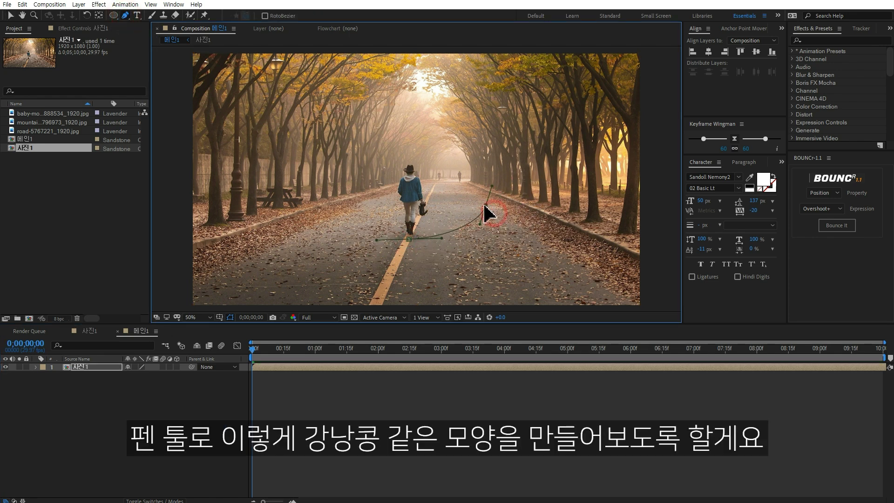
left_click_drag(458, 145, 432, 138)
left_click_drag(397, 147, 343, 191)
left_click_drag(355, 228, 368, 244)
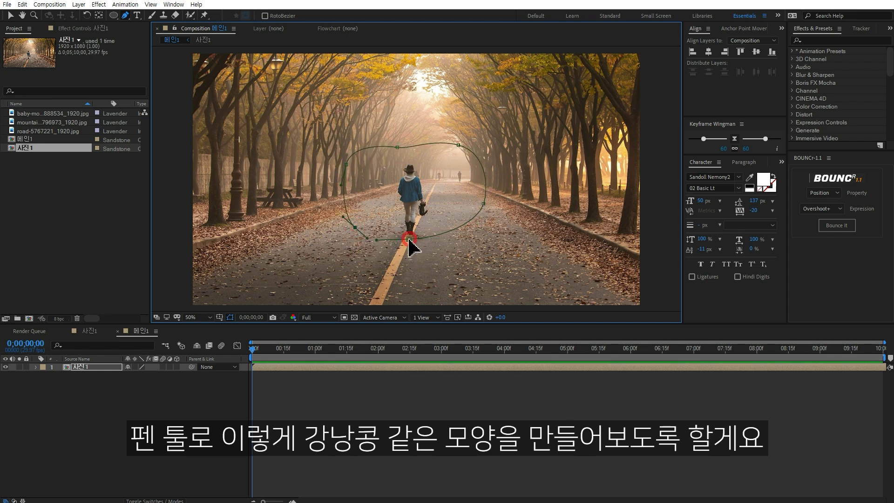
left_click(408, 239)
Step: Smooth the mask's curves by adjusting its points and handles around the upper and side edges
left_click_drag(346, 164, 357, 144)
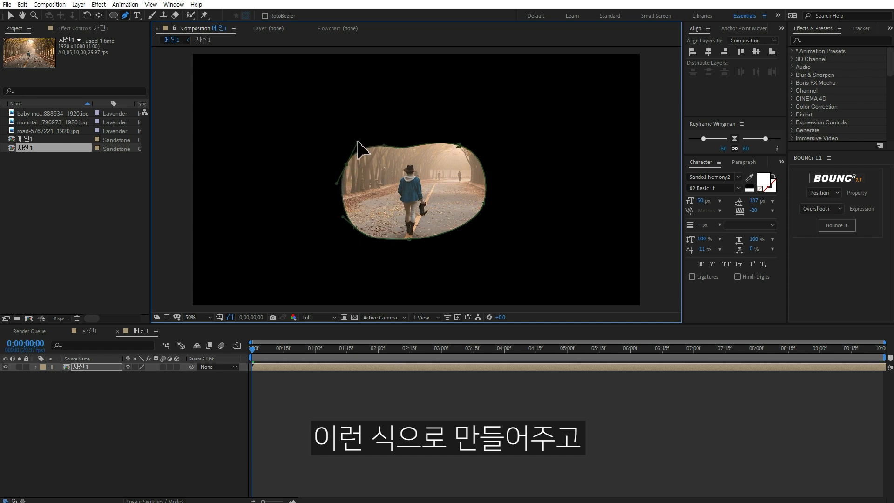
left_click_drag(484, 205, 479, 223)
left_click_drag(458, 145, 434, 139)
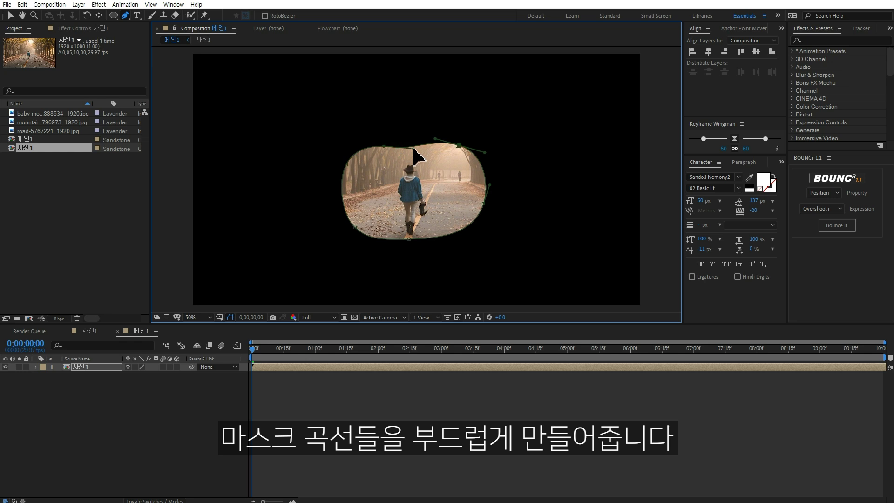
Step: Reveal the 사진1 layer's mask and set its mode to Subtract to cut a hole in the photo
left_click(103, 366)
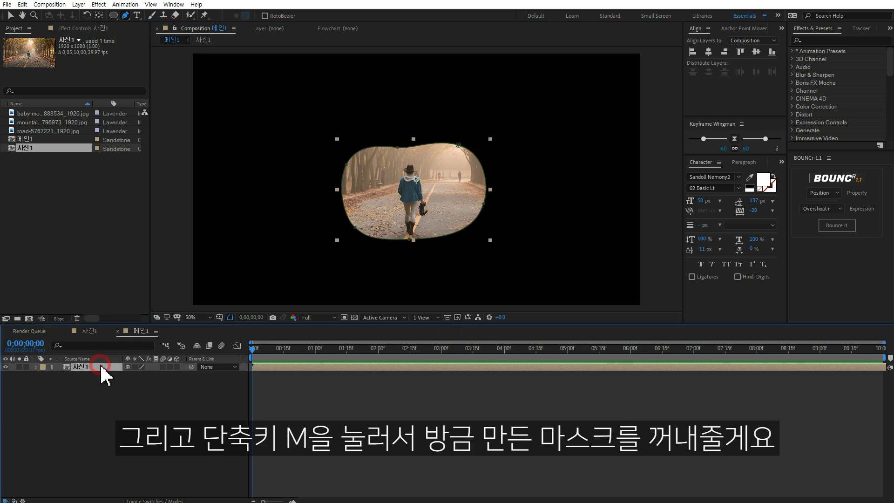
key("m")
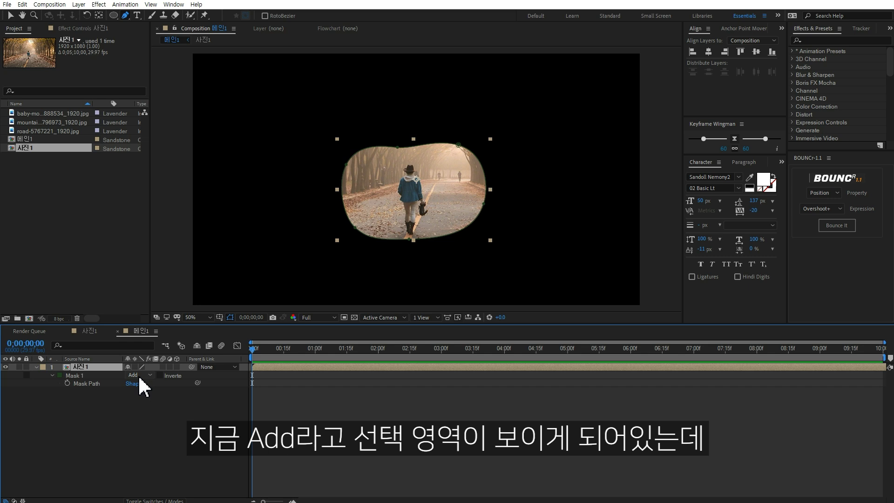
left_click(139, 379)
left_click(149, 403)
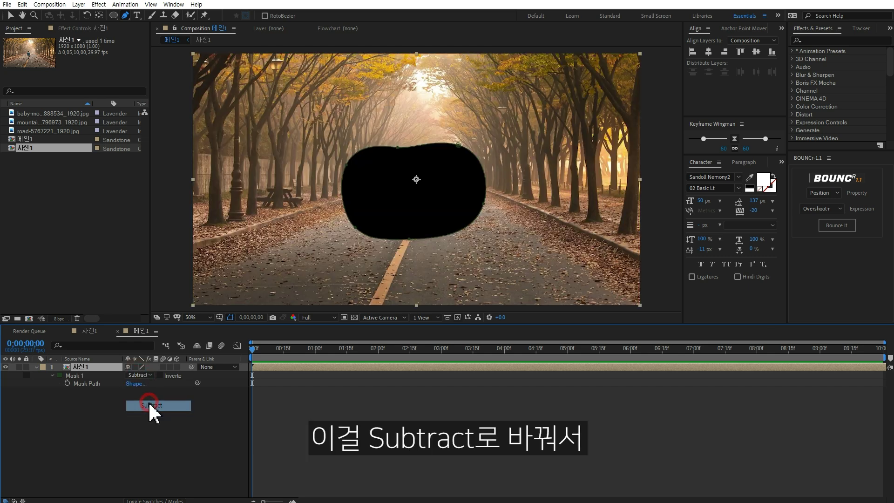
left_click(197, 426)
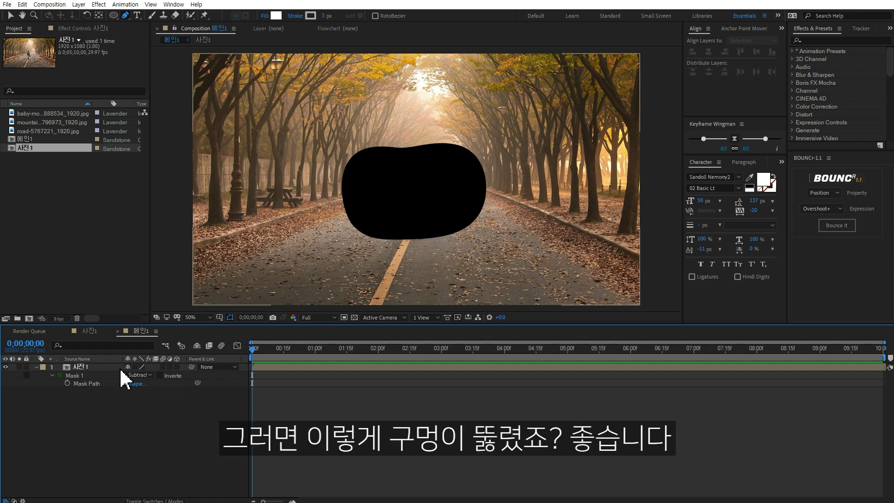
Step: Narrow the mask horizontally about its center, keeping its height, so the hole is less wide
left_click(104, 366)
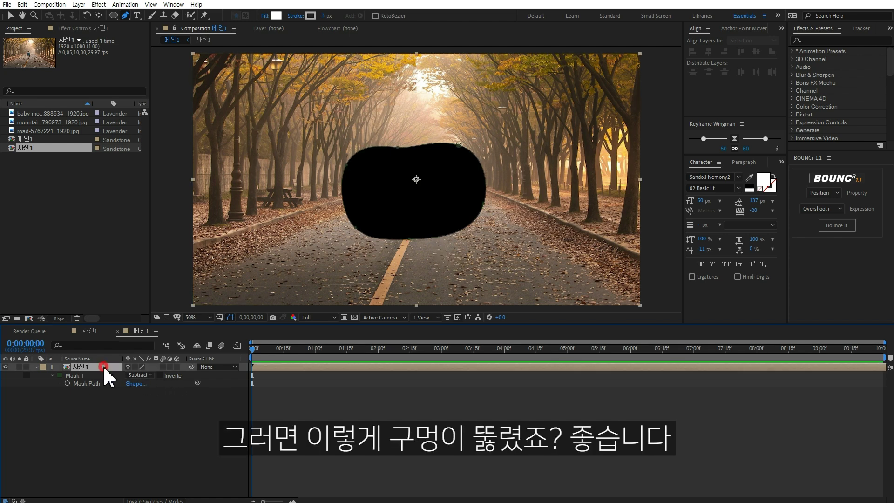
key("v")
double_click(458, 148)
left_click_drag(489, 188, 475, 189)
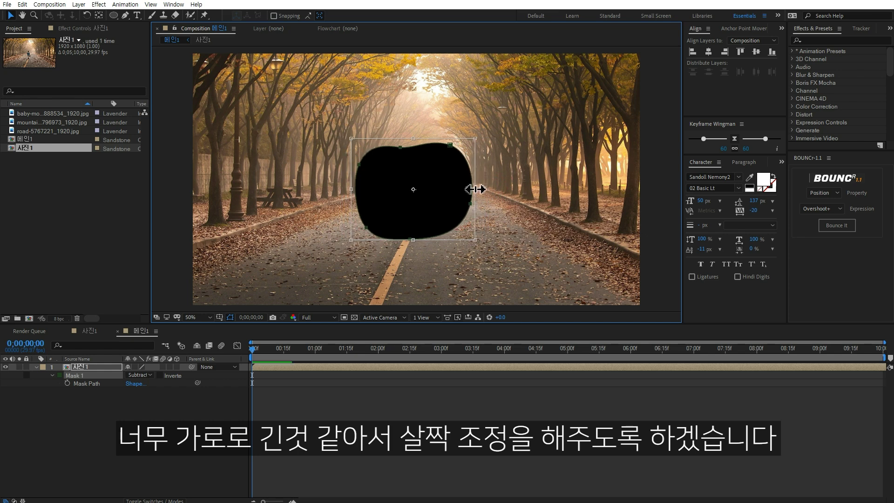
left_click(200, 426)
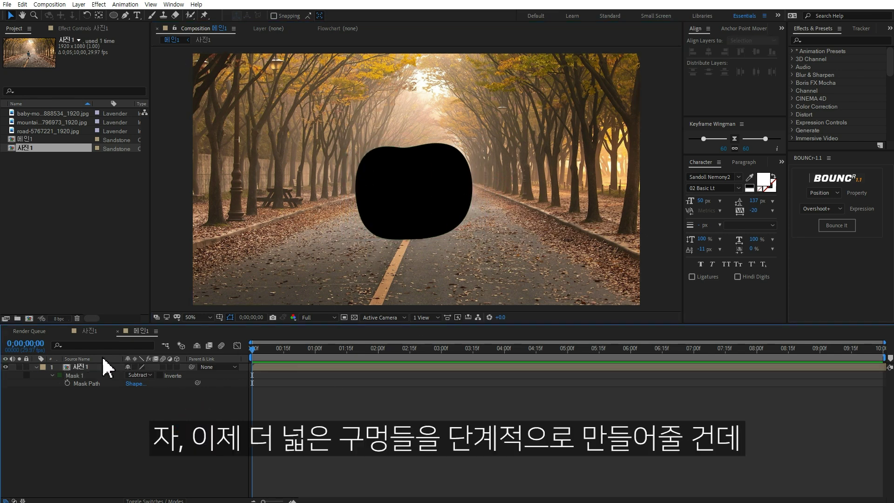
Step: Lower the 사진1 layer's opacity to 57%
left_click(80, 367)
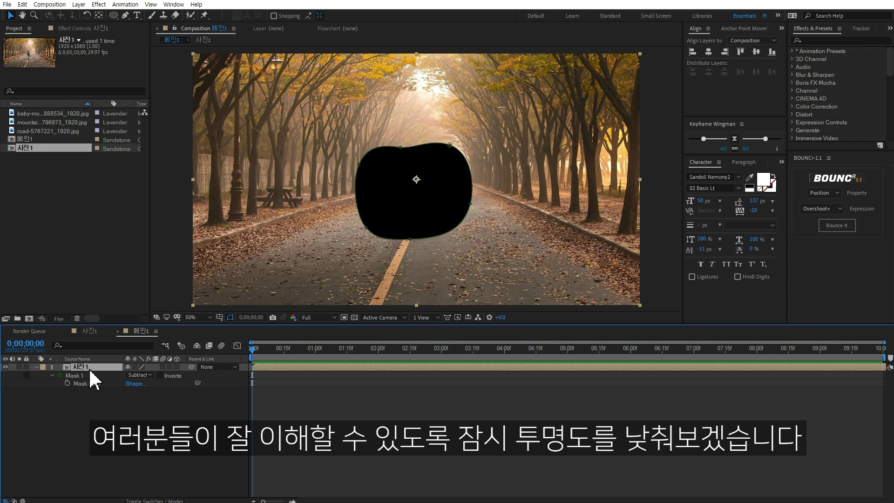
key("t")
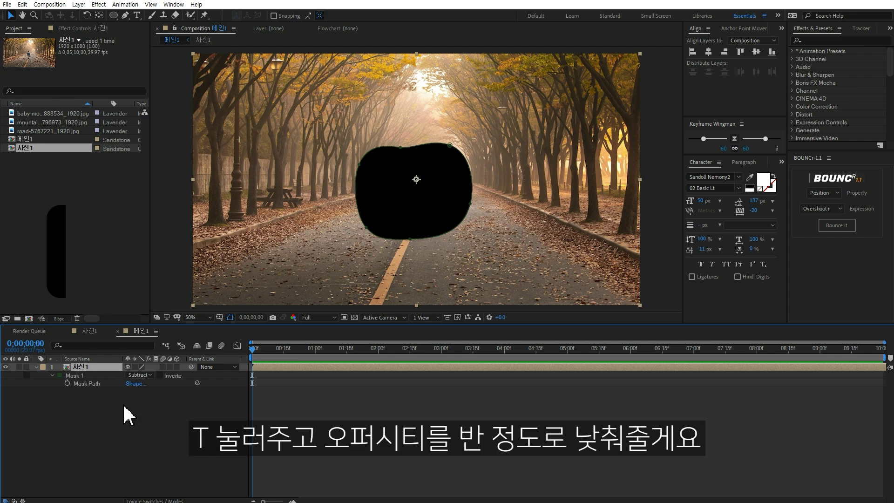
left_click_drag(130, 376, 122, 377)
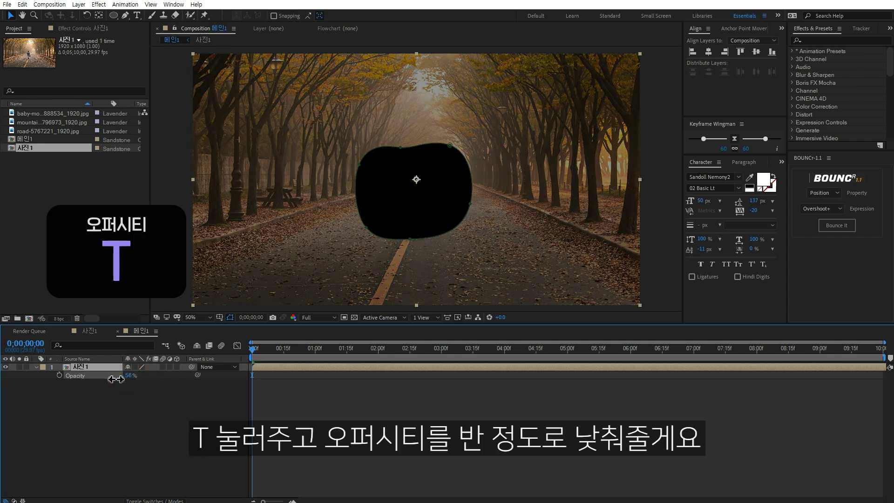
Step: Duplicate the 사진1 layer and enlarge the copy's mask proportionally from its center, making a wider hole around the first one
left_click(102, 366)
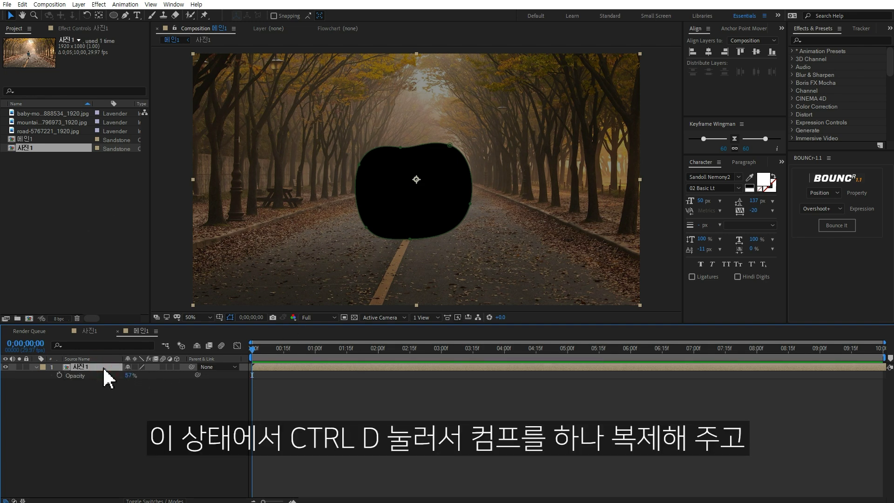
key("ctrl+d")
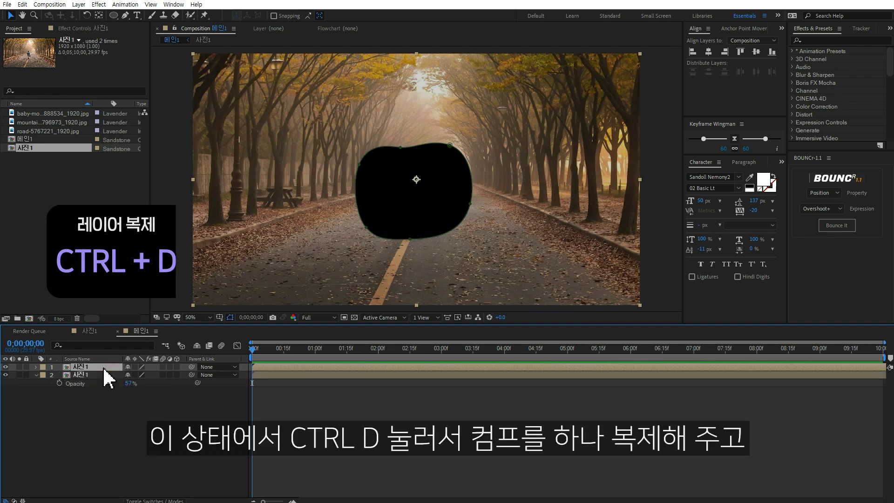
double_click(451, 147)
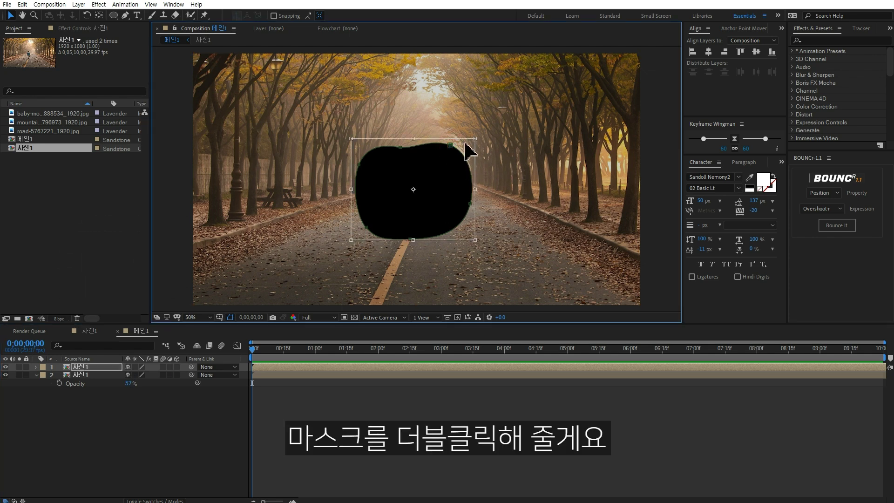
left_click_drag(476, 139, 521, 115)
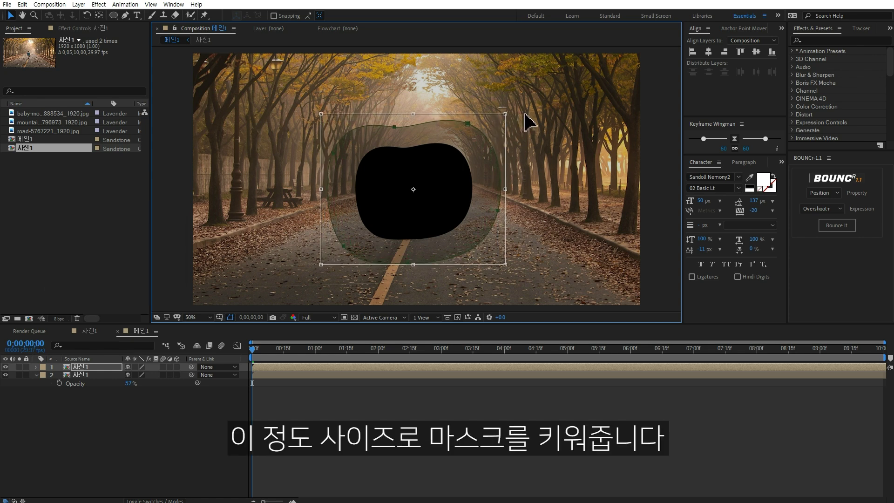
left_click(132, 439)
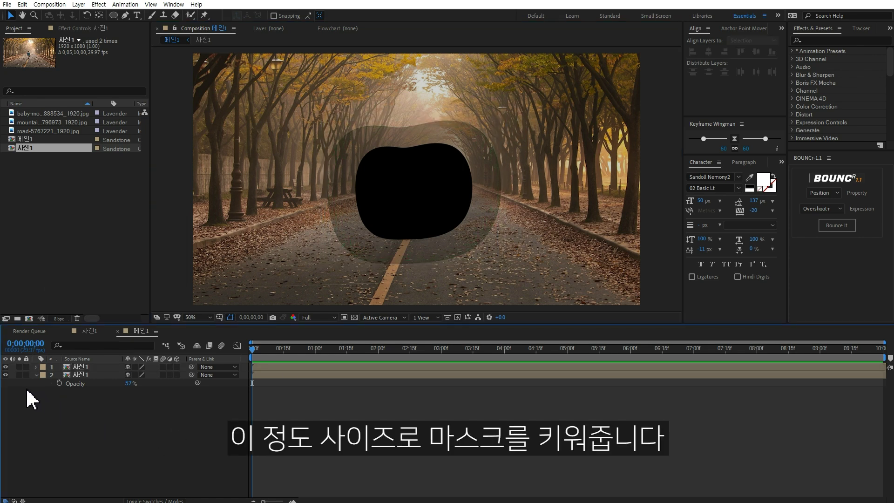
Step: Compare the hole sizes of the two 사진1 layers by showing each alone, and make both visible again
left_click(5, 366)
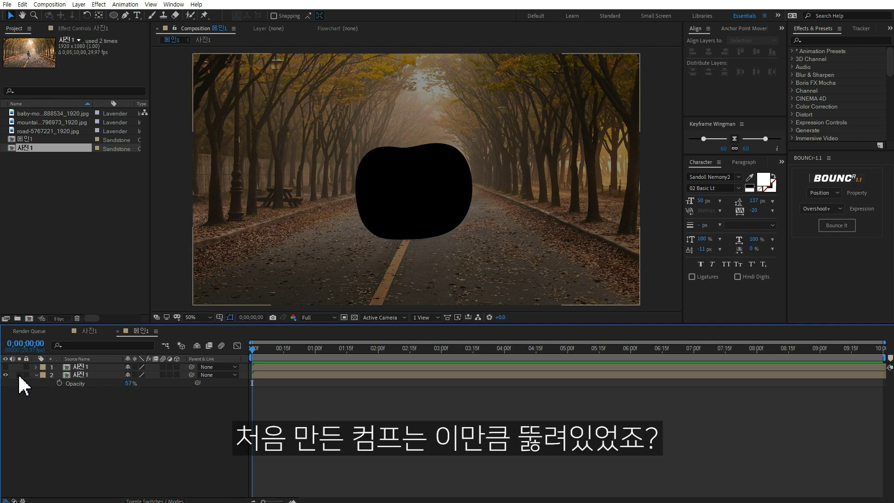
left_click(5, 375)
left_click(5, 367)
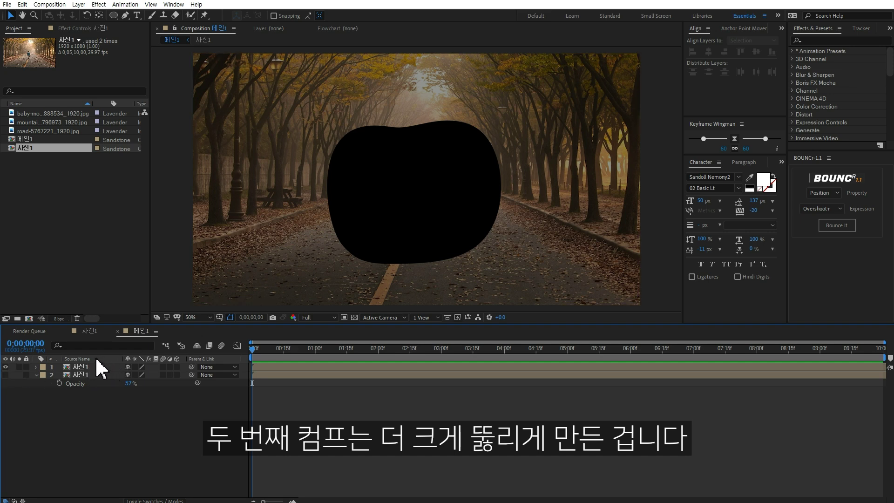
left_click(5, 375)
Step: Duplicate the topmost 사진1 layer and scale the new copy's mask up proportionally from its center to form a third, larger hole
left_click(83, 367)
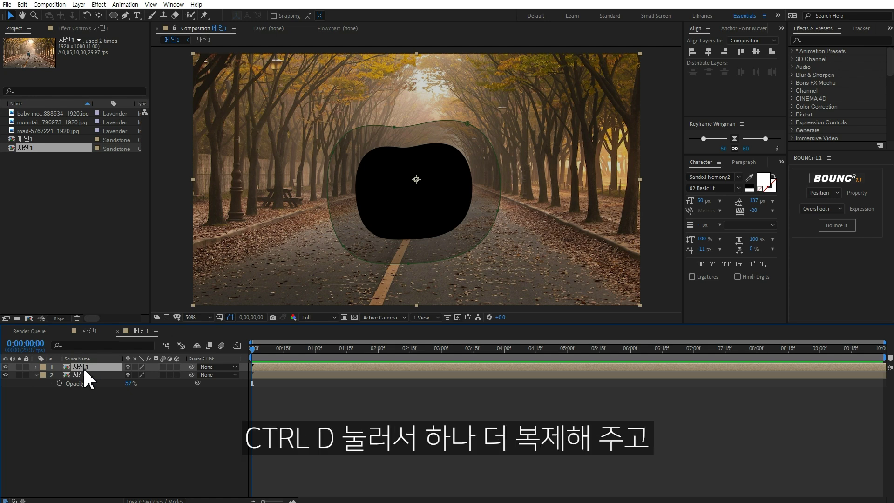
key("ctrl+d")
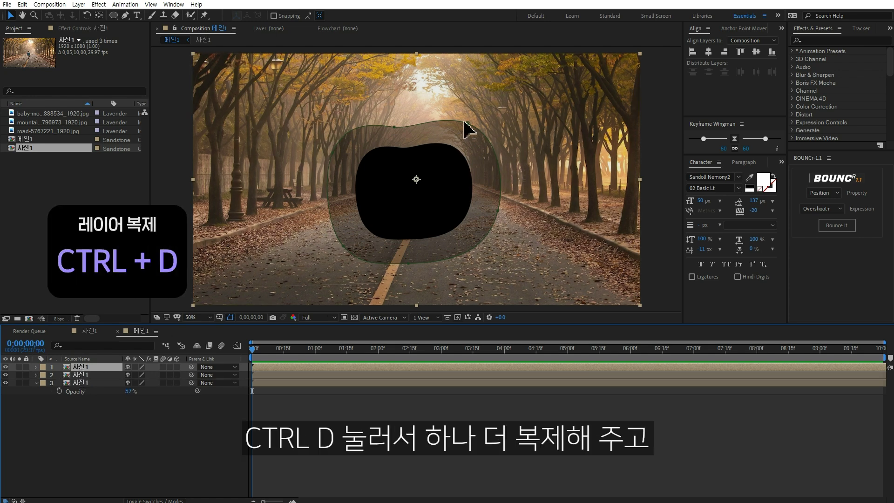
double_click(465, 123)
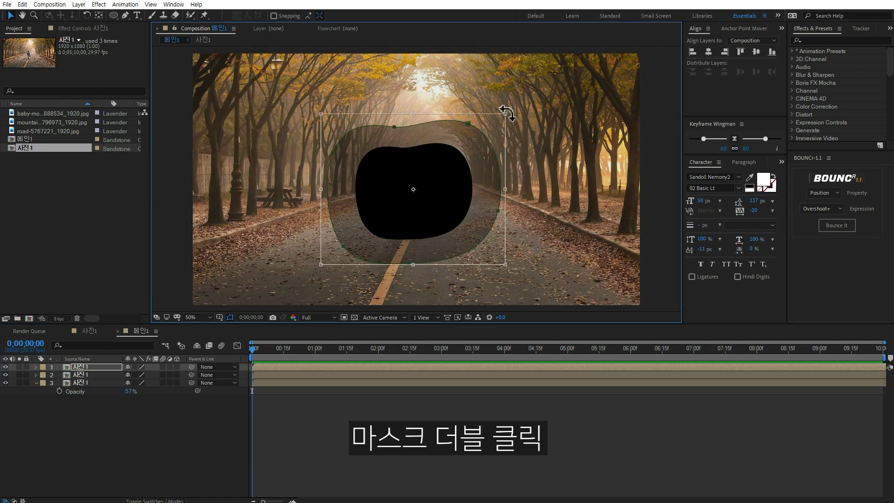
left_click_drag(509, 110, 549, 85)
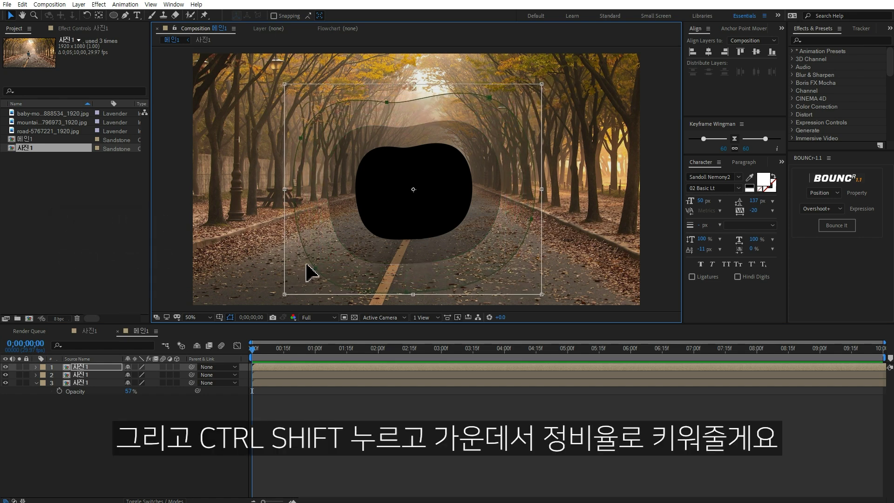
Step: Duplicate the topmost 사진1 layer and scale the copy's mask up proportionally from its center to form a fourth, larger hole
left_click(87, 368)
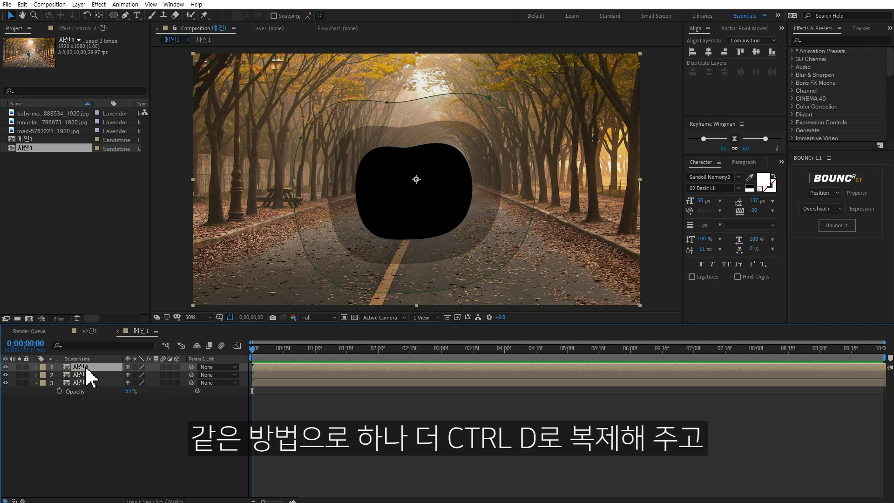
key("ctrl+d")
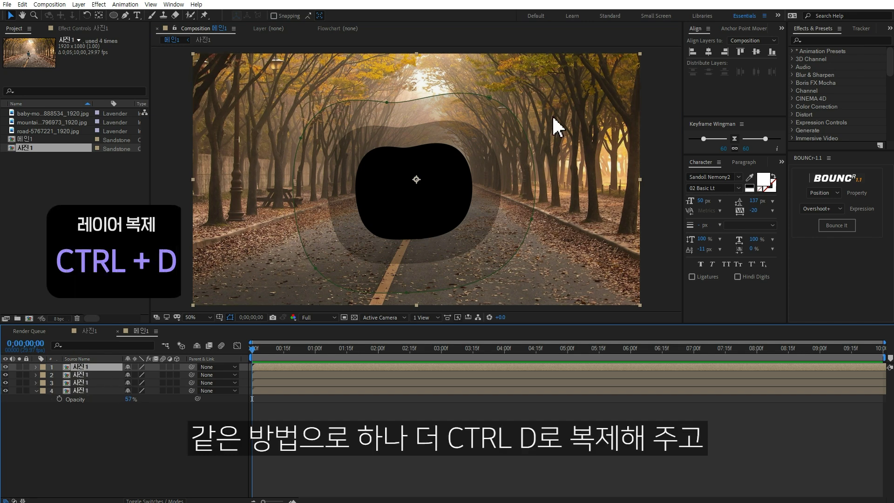
double_click(488, 98)
left_click_drag(542, 85, 582, 55)
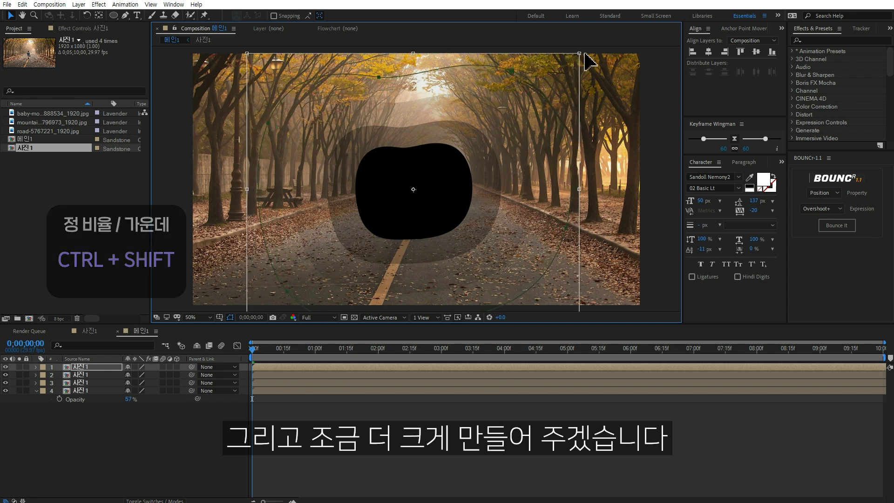
Step: Duplicate the topmost 사진1 layer again and enlarge its mask proportionally from the center until the hole nearly fills the frame's width
left_click(113, 367)
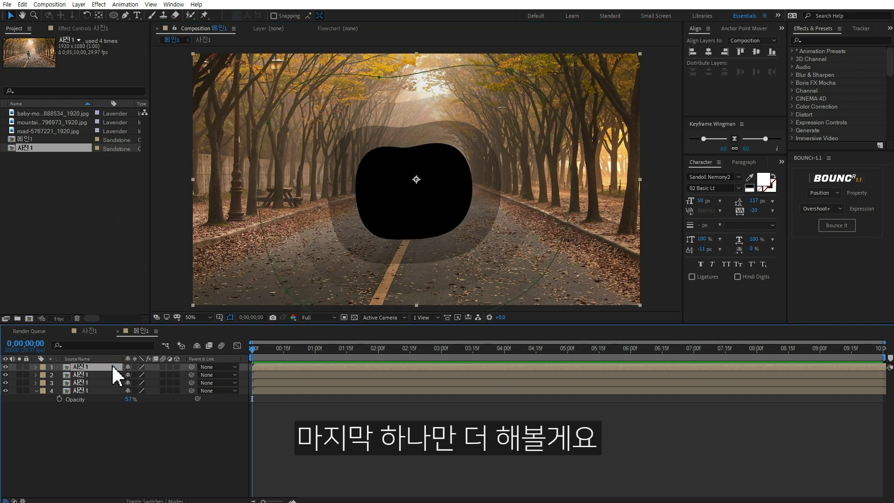
key("ctrl+d")
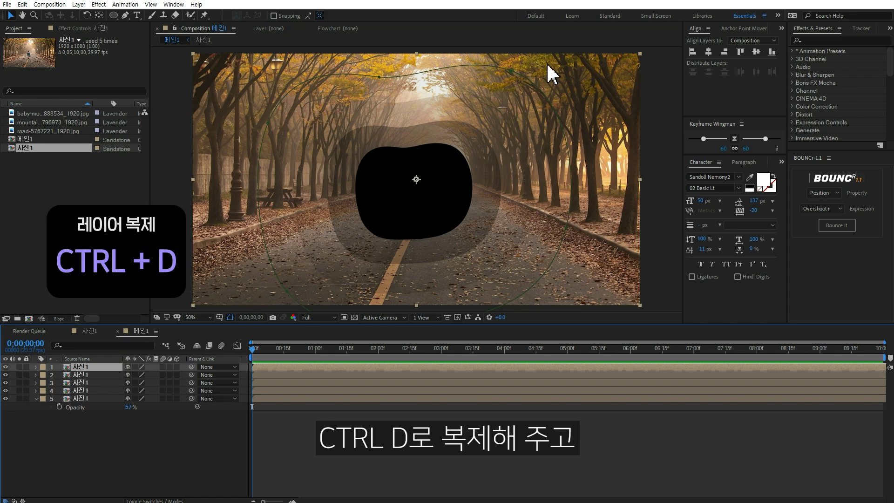
double_click(512, 77)
left_click_drag(578, 54, 636, 19)
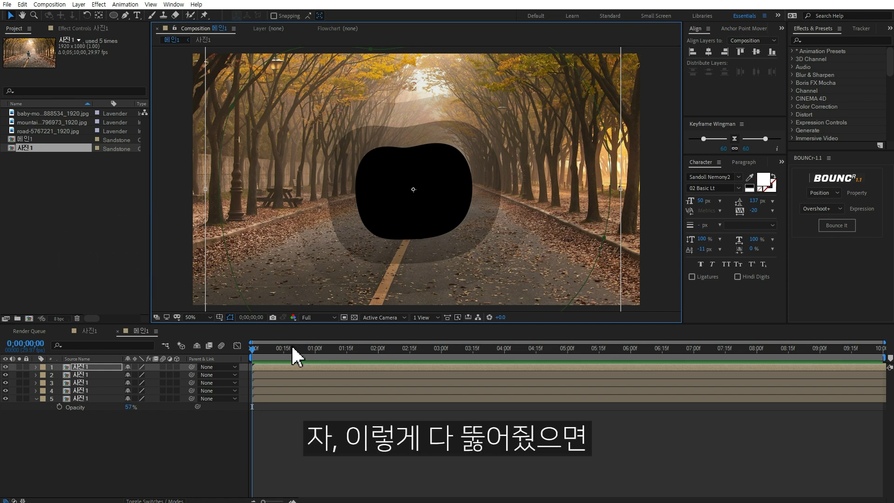
left_click(120, 431)
Step: Duplicate the topmost 사진1 layer once more and delete the copy's Mask 1 to make a version without a hole
left_click(90, 366)
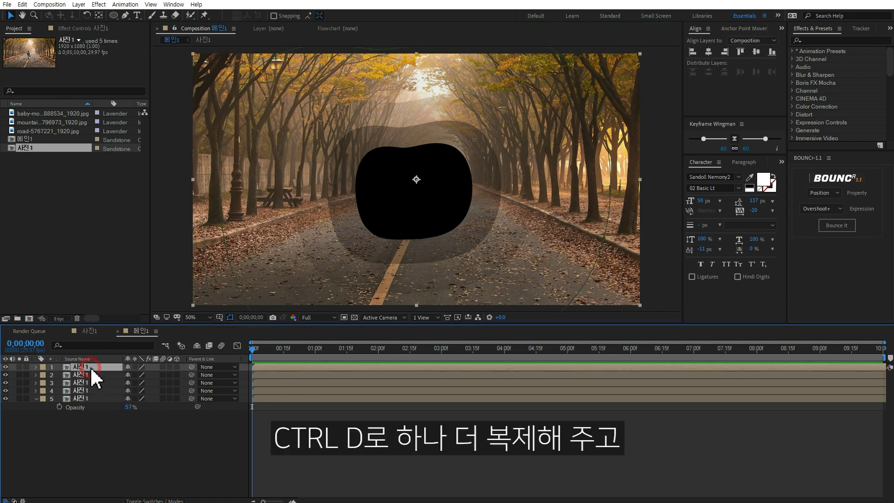
key("ctrl+d")
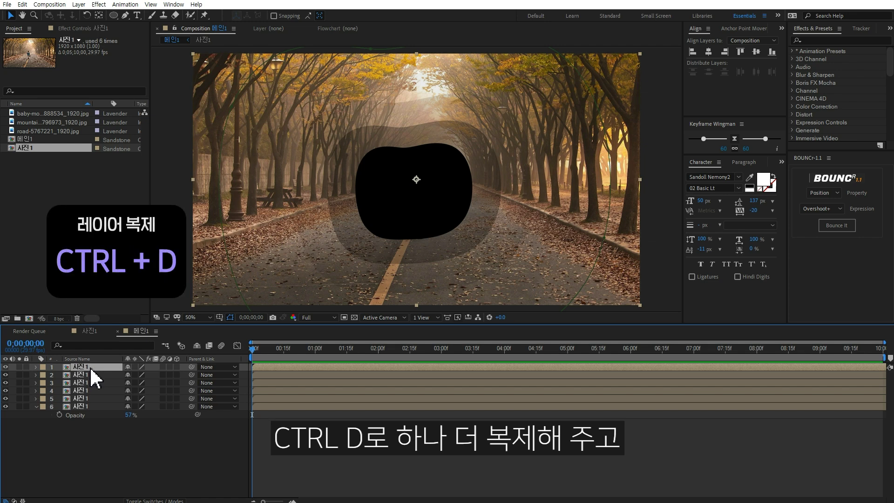
key("m")
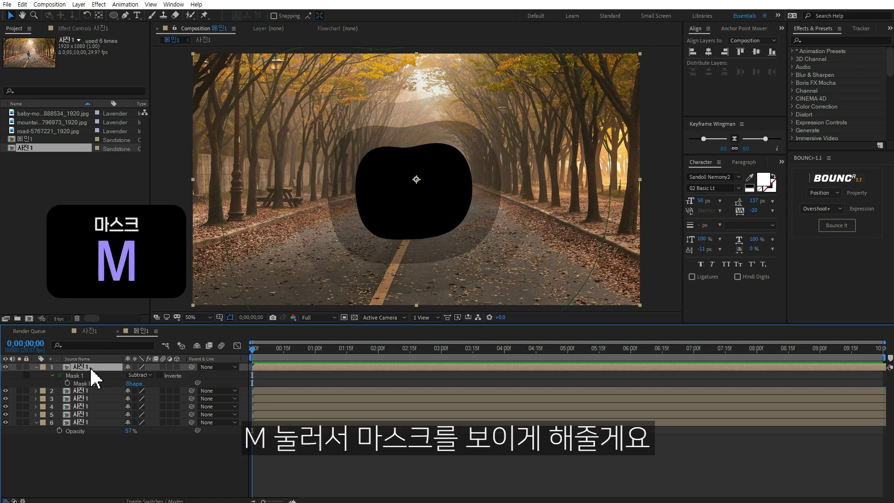
left_click(78, 376)
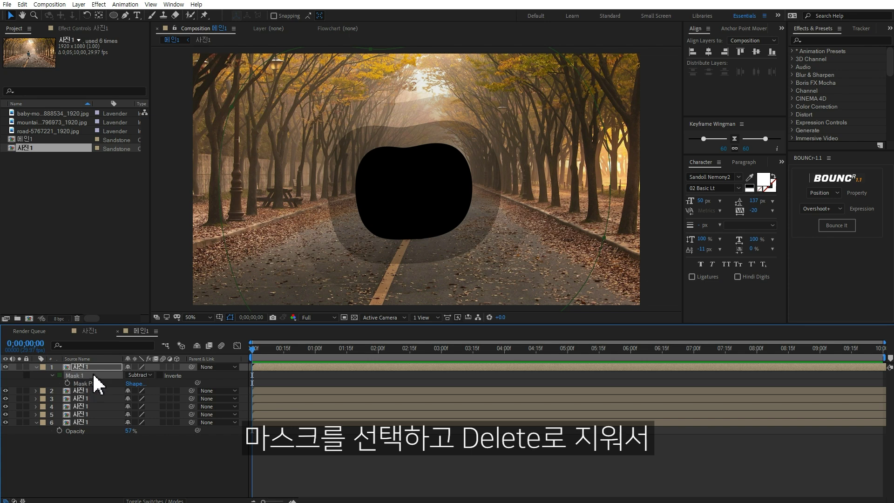
key("Delete")
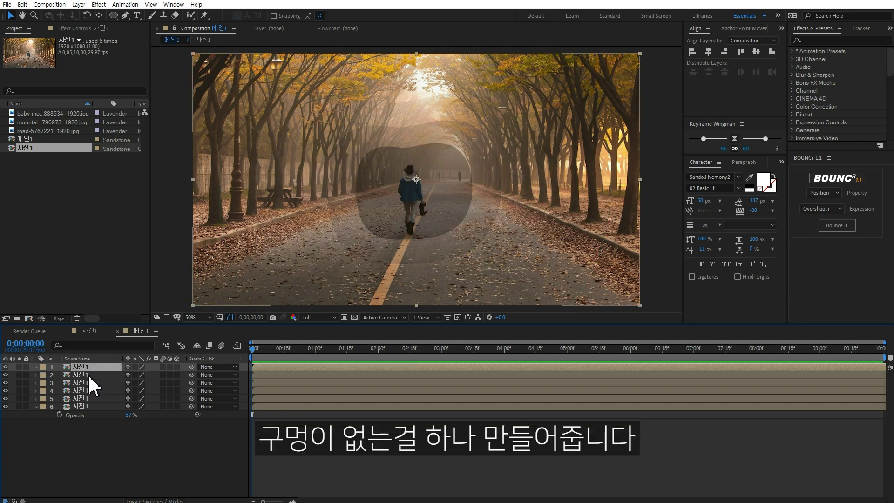
Step: Set the opacity of all six 사진1 layers to 100% and collapse their Opacity properties
left_click_drag(89, 375, 73, 362)
key("t")
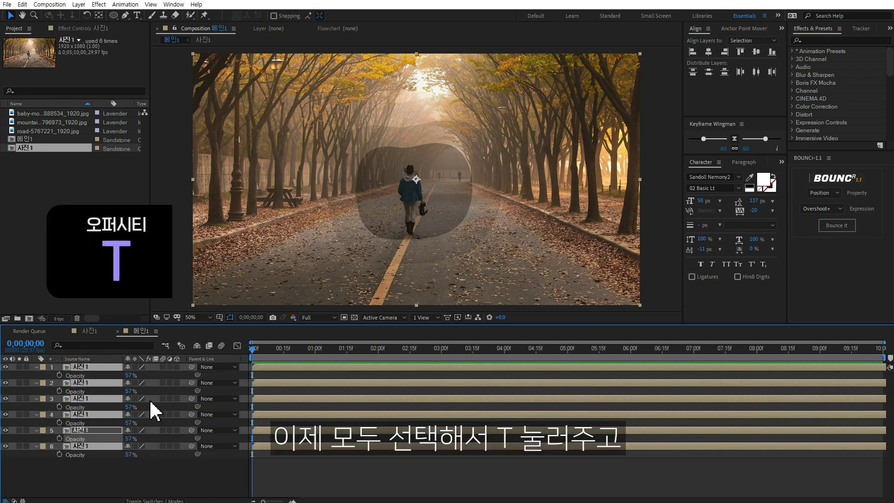
left_click(131, 376)
type("100")
key("Return")
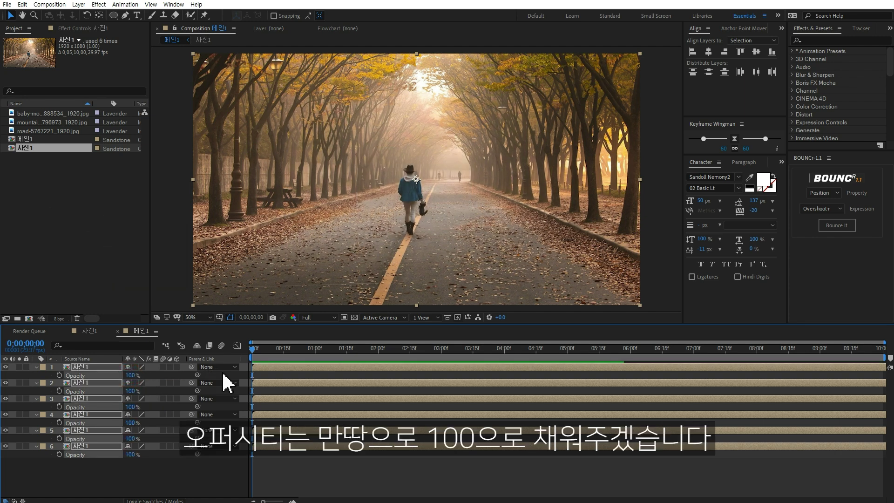
left_click(152, 474)
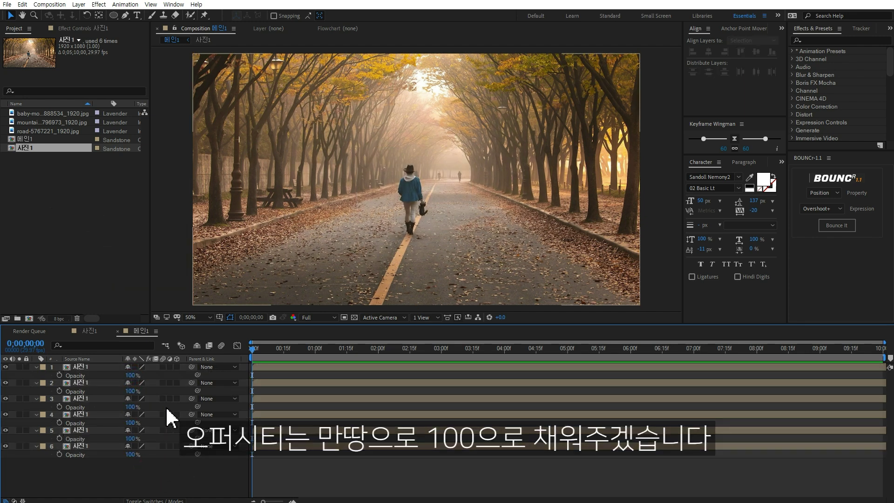
key("t")
Step: Turn all six 사진1 layers into 3D layers
left_click_drag(119, 439, 76, 363)
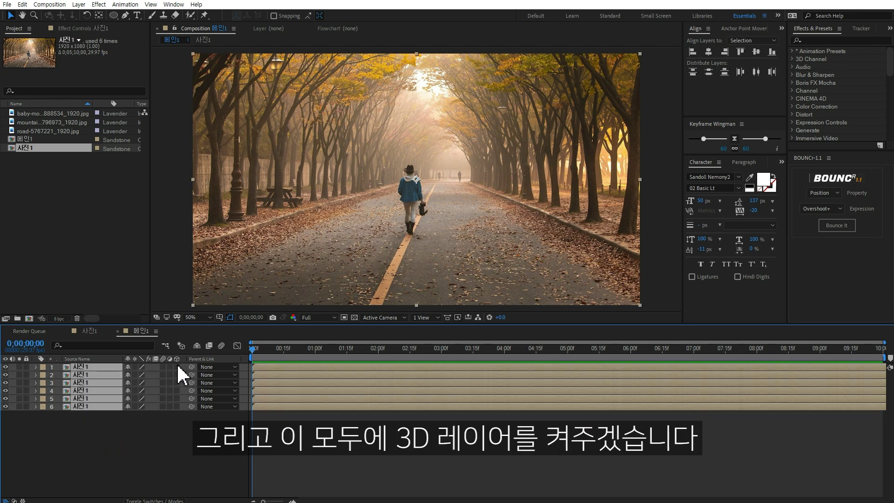
left_click(177, 366)
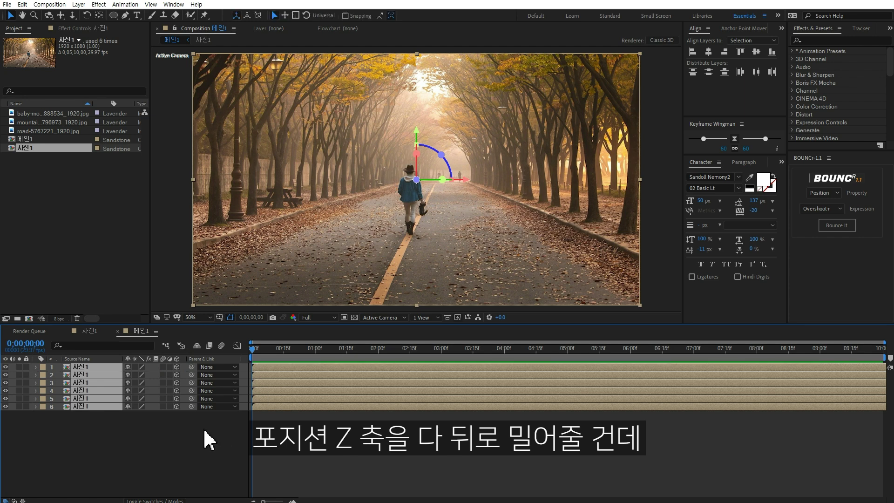
left_click(122, 442)
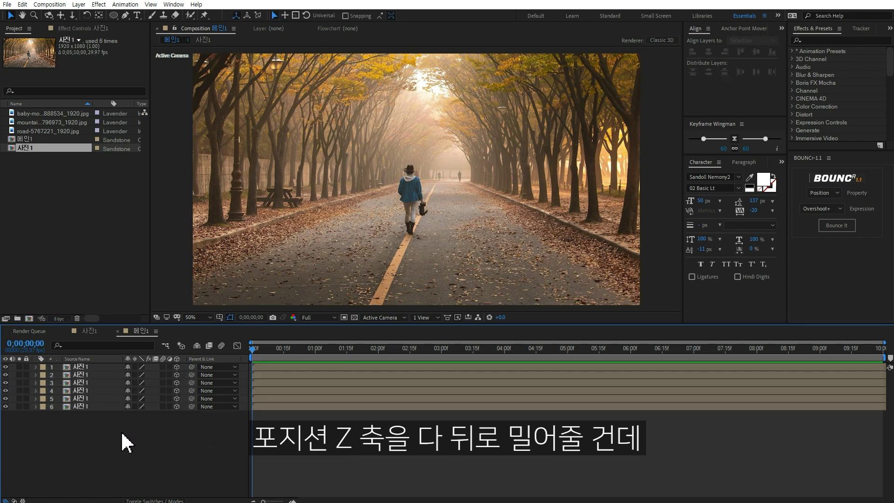
Step: Add a new camera to the composition using the 35mm preset
right_click(97, 431)
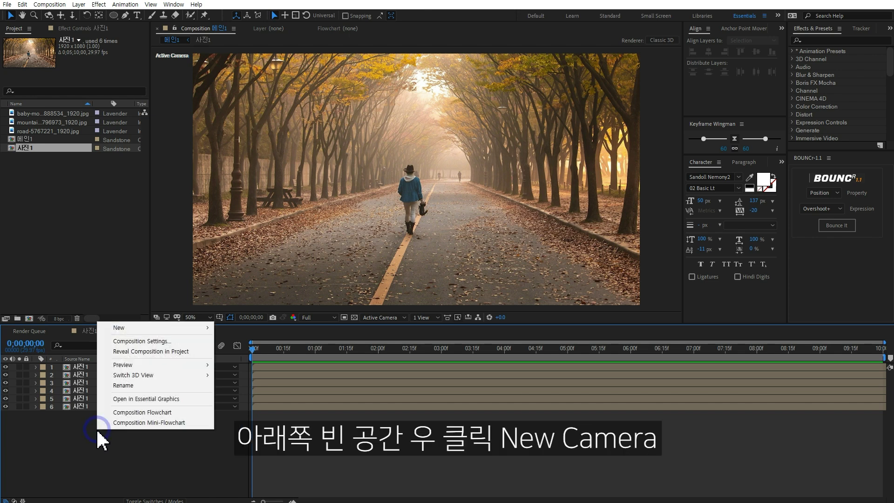
left_click(156, 327)
left_click(250, 371)
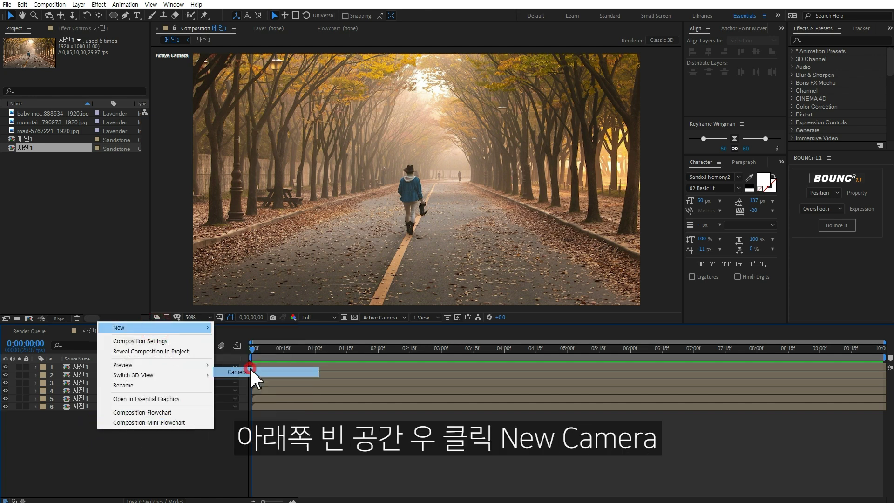
left_click(536, 102)
left_click(540, 166)
left_click(583, 275)
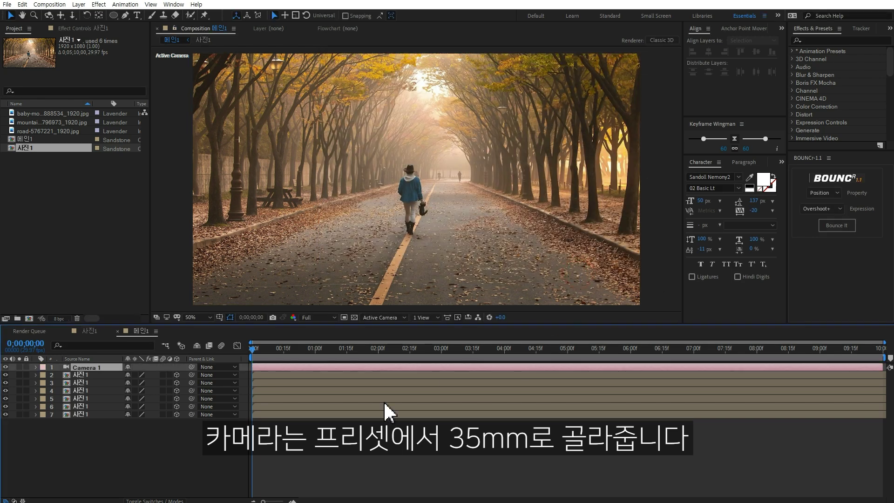
Step: Reveal the Position property of all six 사진1 layers
left_click_drag(103, 448, 88, 375)
key("p")
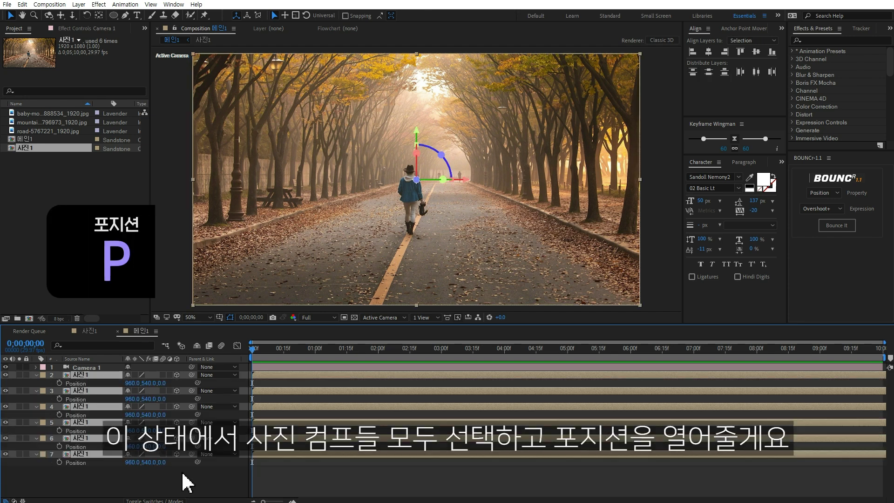
left_click(182, 477)
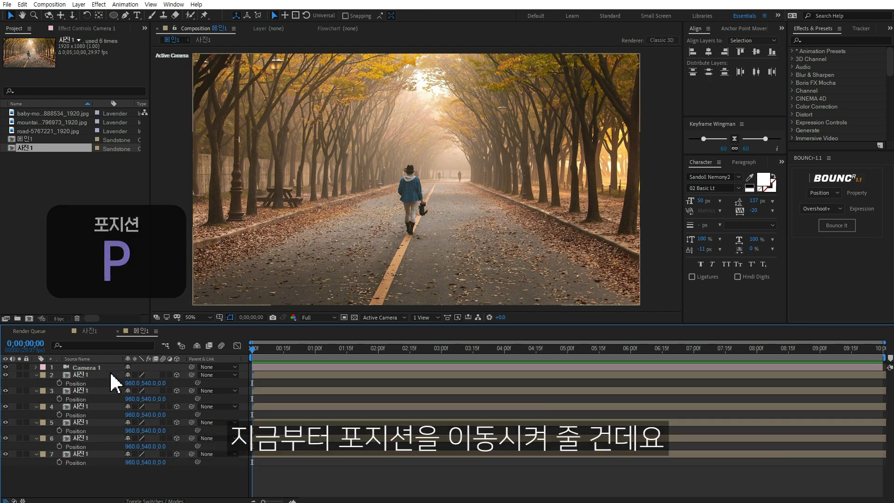
Step: Change the mask color of the topmost 사진1 layer to bright green (00FF00)
left_click(96, 376)
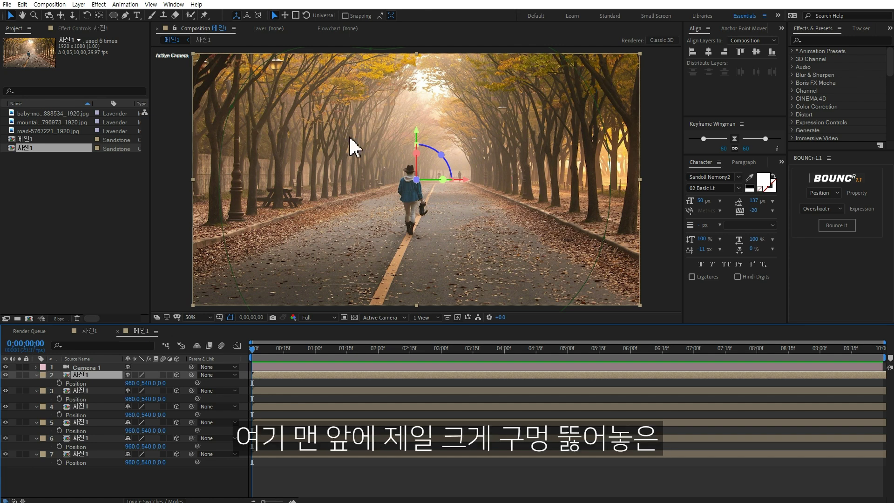
key("m")
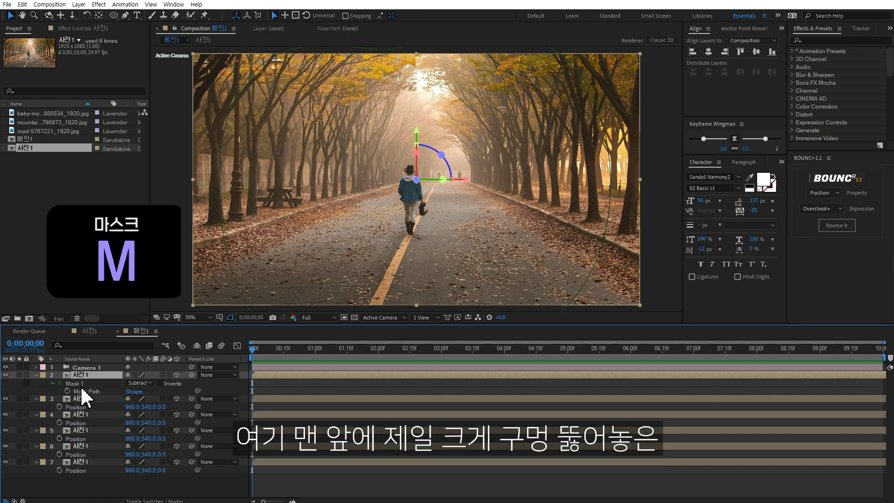
left_click(60, 383)
left_click(365, 176)
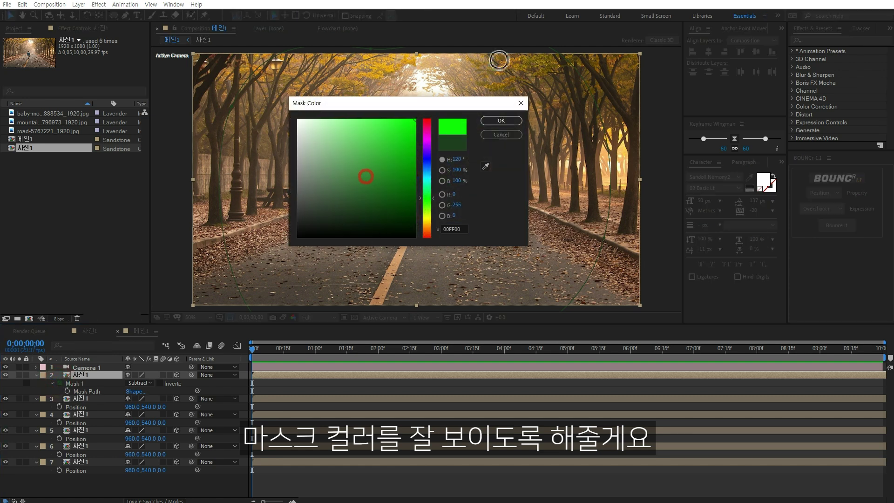
left_click(503, 123)
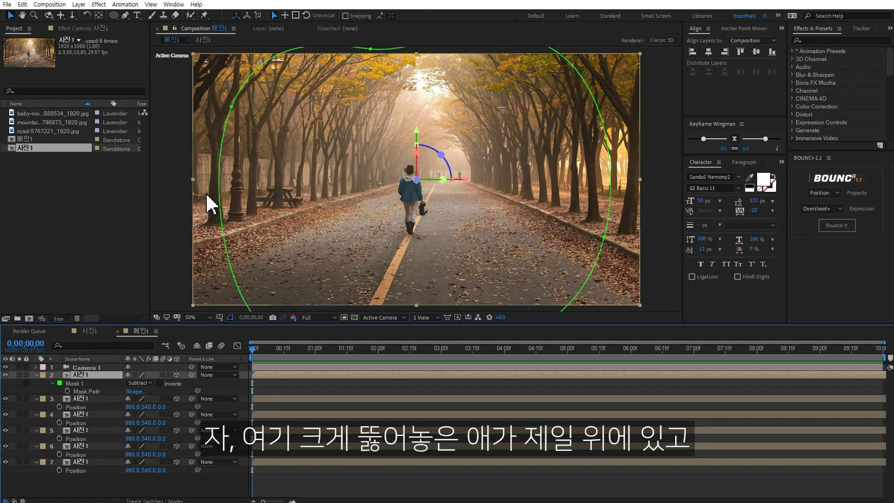
Step: Check the mask size of each 사진1 layer from the bottom of the stack to the top
left_click(86, 462)
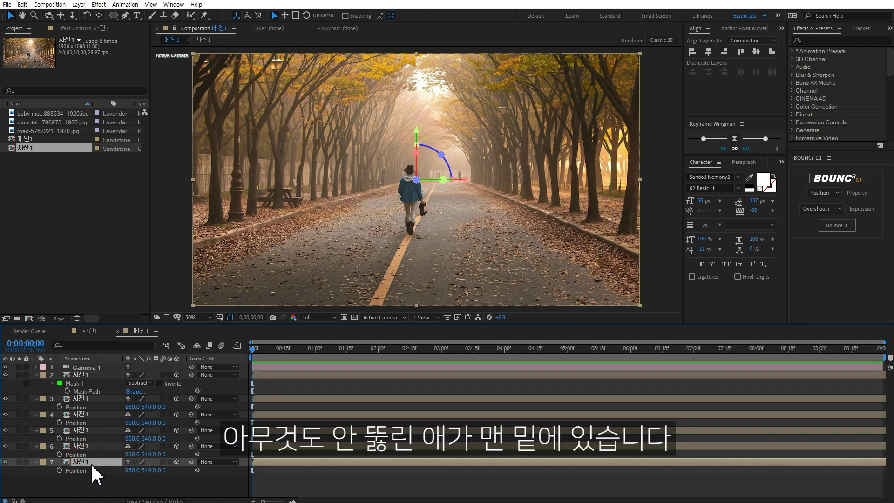
left_click(90, 447)
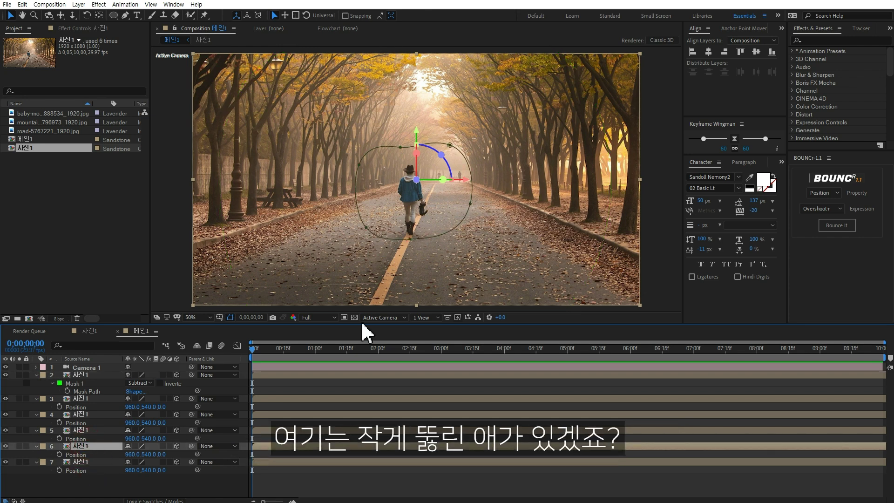
left_click(91, 430)
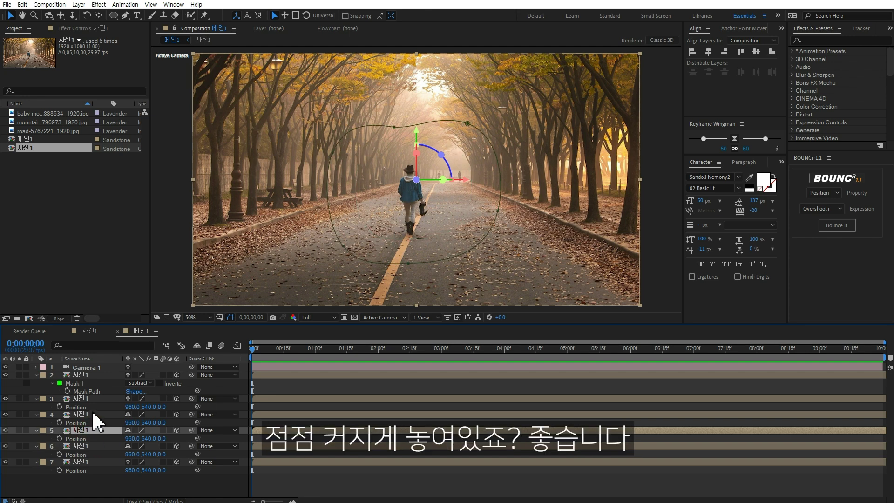
left_click(95, 415)
left_click(92, 392)
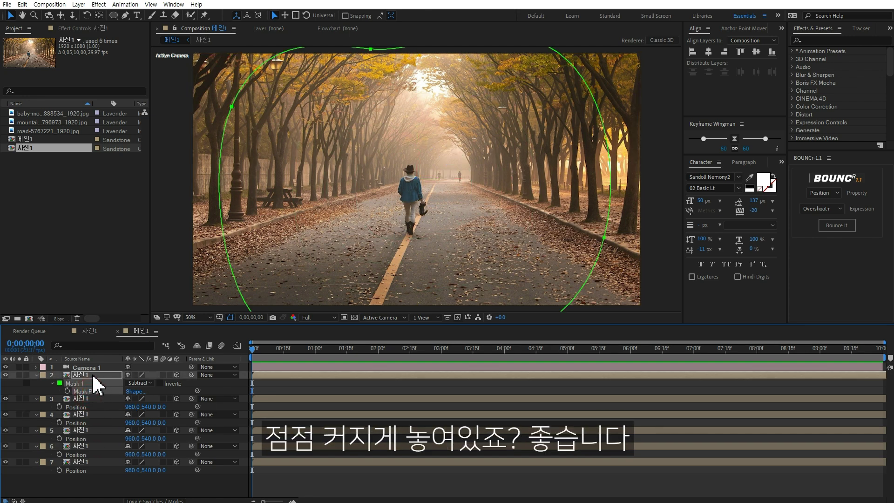
Step: Set the Z position of the second 사진1 layer from the top to 500 and the third to 1000
left_click(92, 375)
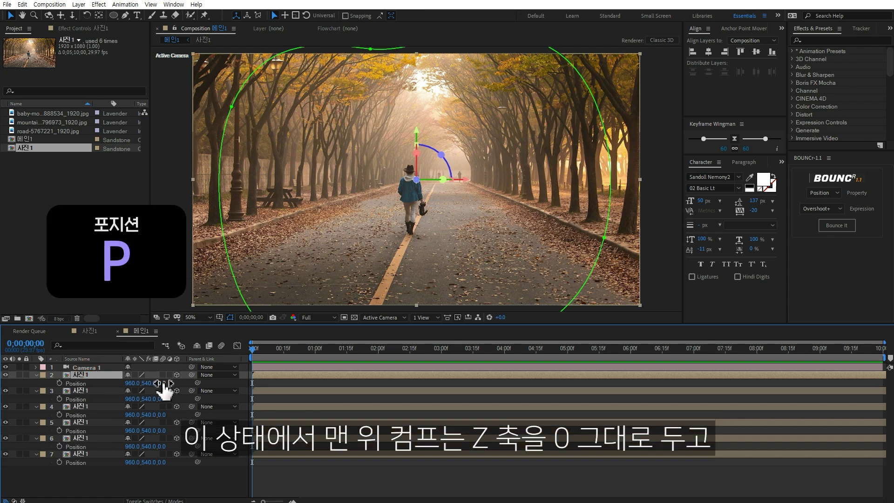
left_click(95, 390)
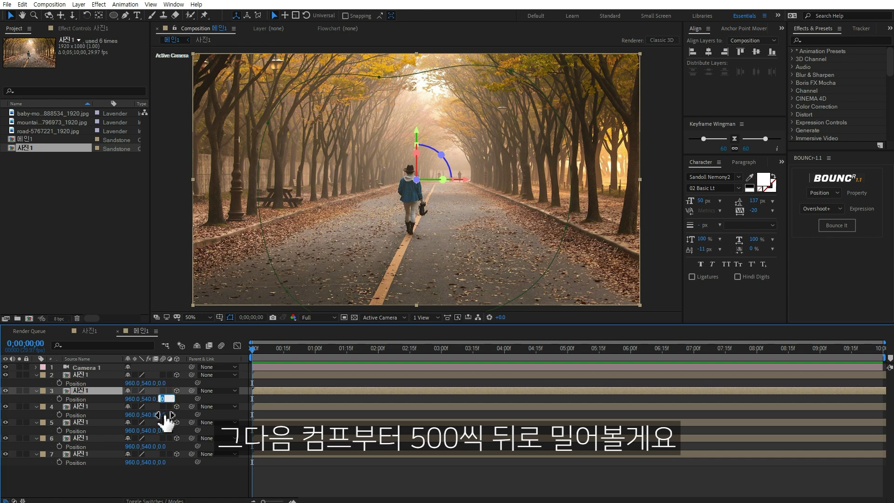
type("500")
left_click(165, 414)
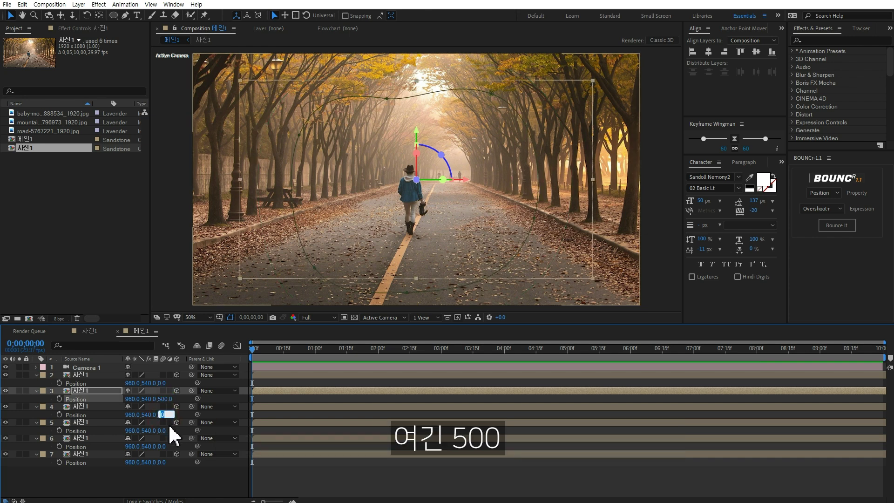
type("1000")
Step: Set the Z positions of the fourth, fifth and sixth 사진1 layers from the top to 1500, 2000 and 2500
left_click(163, 430)
type("1")
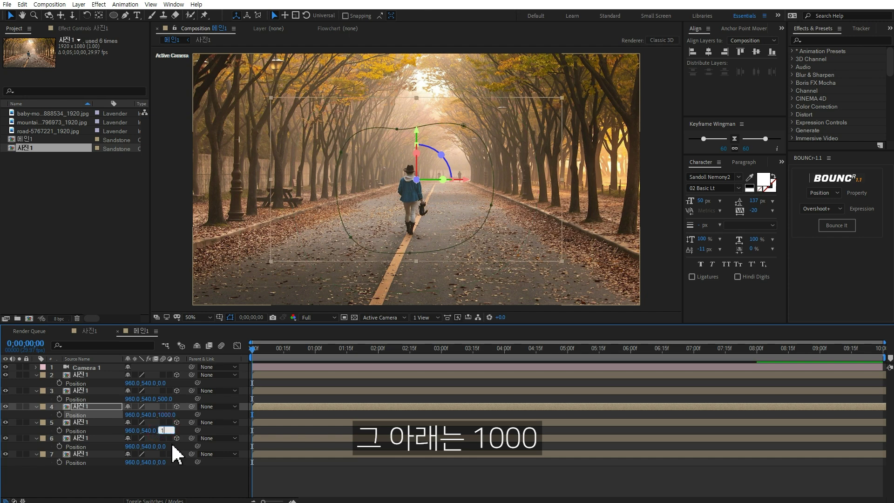
type("500")
left_click(163, 446)
type("2000")
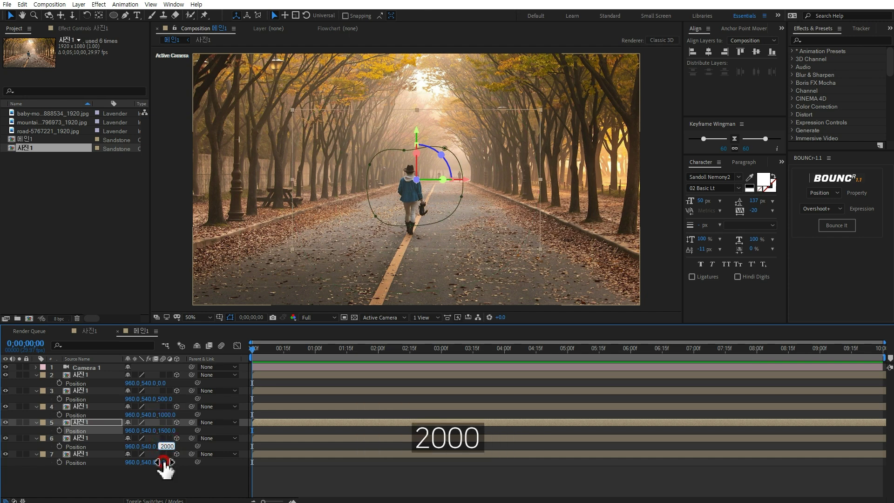
left_click(166, 463)
type("2500")
left_click(200, 486)
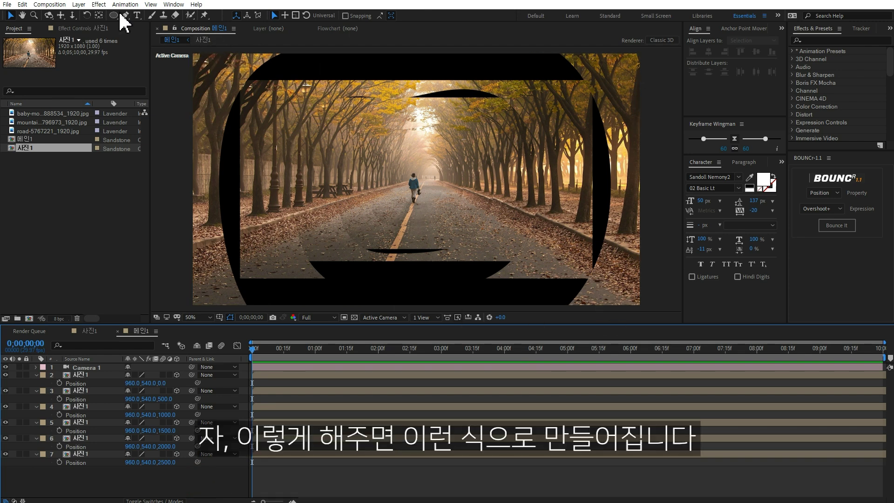
Step: Orbit the camera to view the spaced layer stack from an angle, and undo the camera move
left_click(48, 15)
left_click_drag(432, 195, 409, 194)
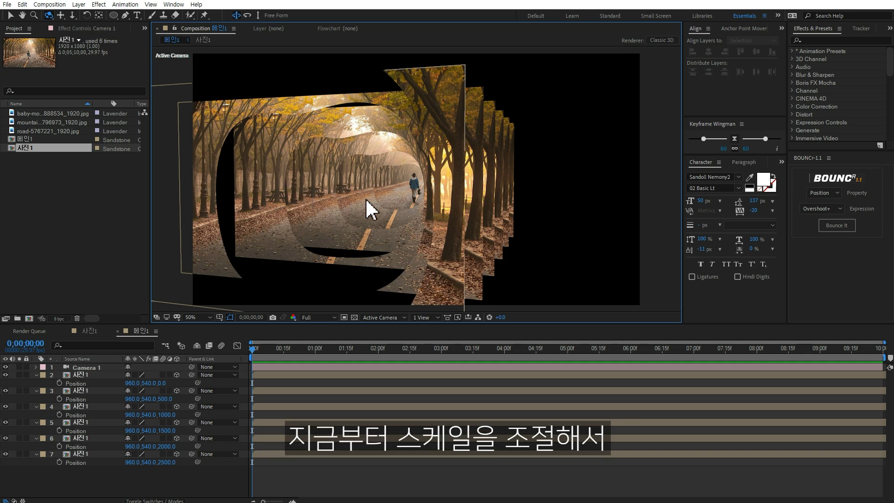
key("ctrl+z")
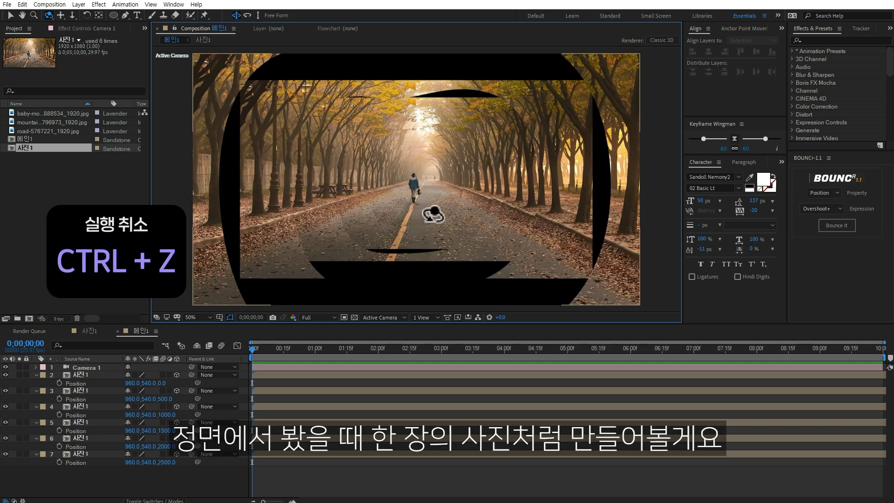
key("v")
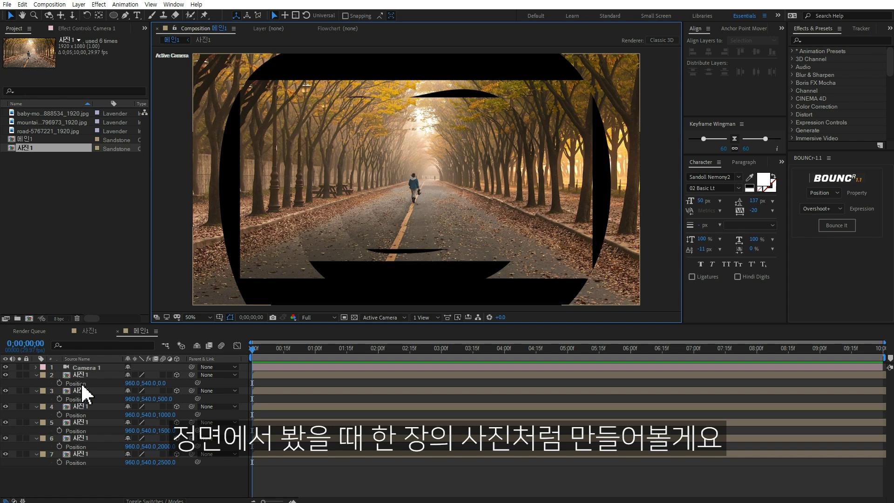
Step: Reveal the Scale property of all six 사진1 layers
left_click(85, 376)
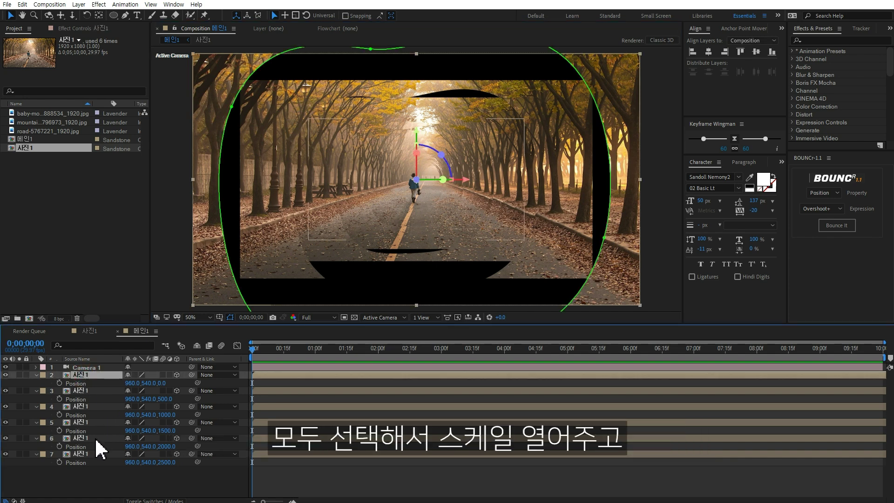
left_click(89, 455, "shift")
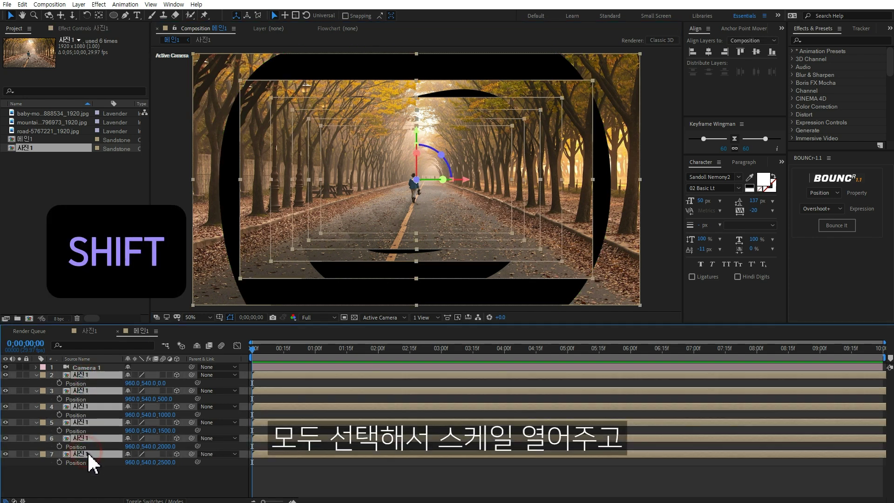
key("s")
left_click(189, 485)
Step: Scale the second to sixth 사진1 layers from the top to 128, 155, 187, 216 and 247 percent so they fill the frame
left_click(91, 376)
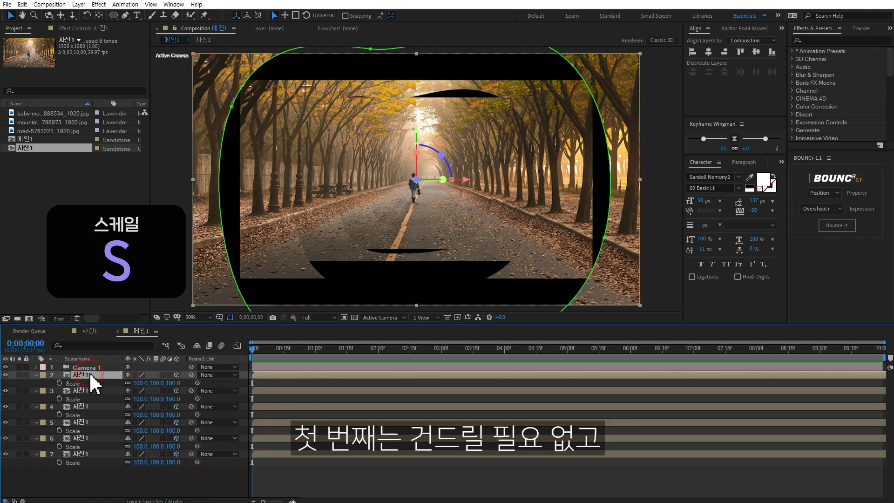
left_click(99, 390)
left_click_drag(159, 399, 187, 417)
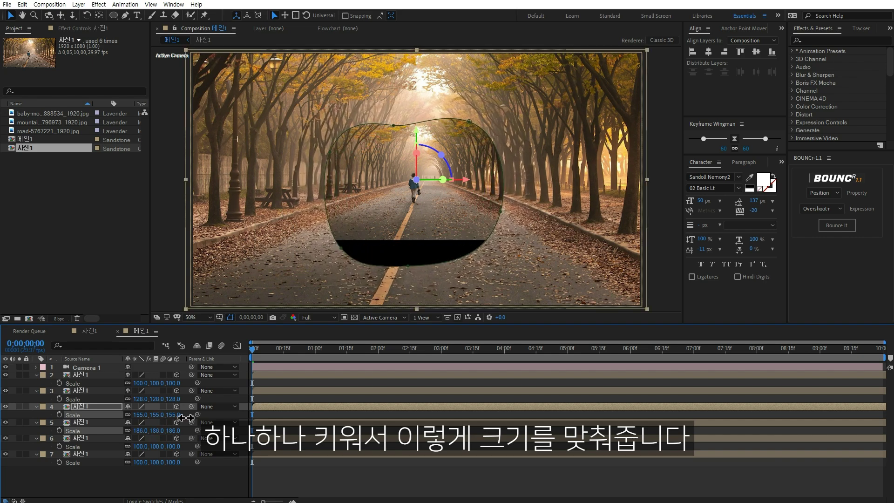
left_click_drag(160, 445, 208, 455)
left_click(161, 447)
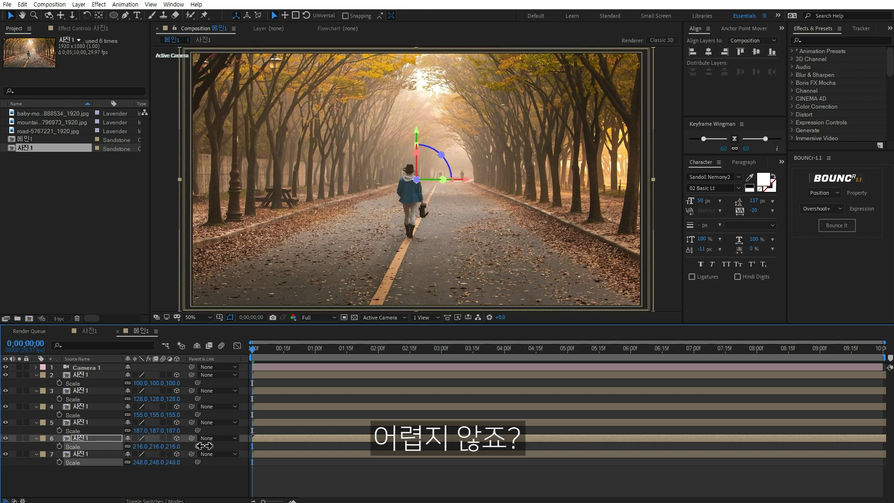
left_click(517, 473)
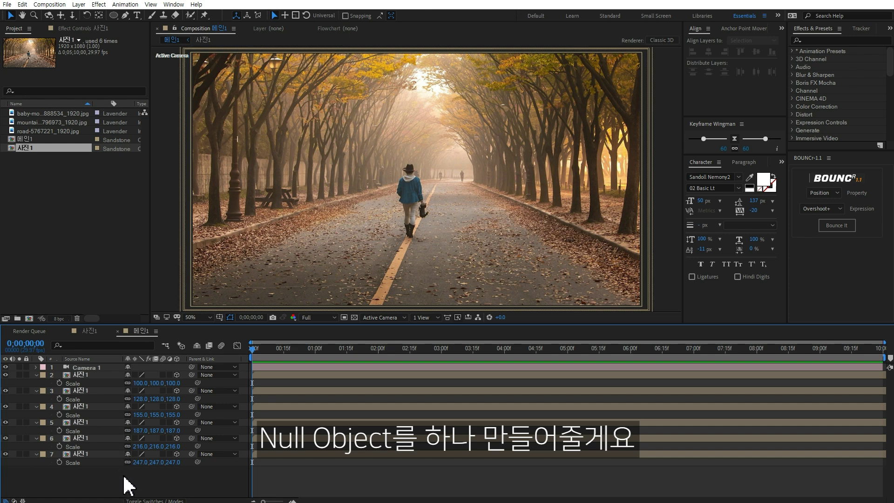
Step: Add a null object to the composition and place it between Camera 1 and the 사진1 layers
right_click(112, 484)
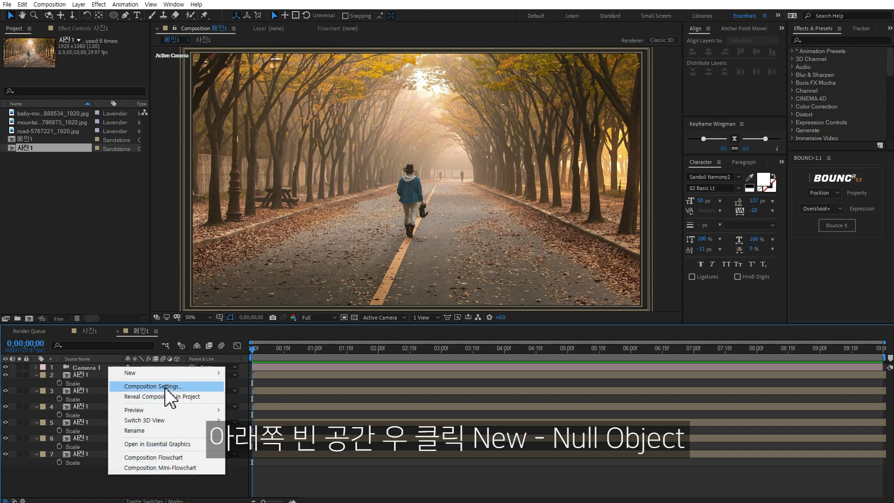
mouse_move(163, 373)
left_click(275, 427)
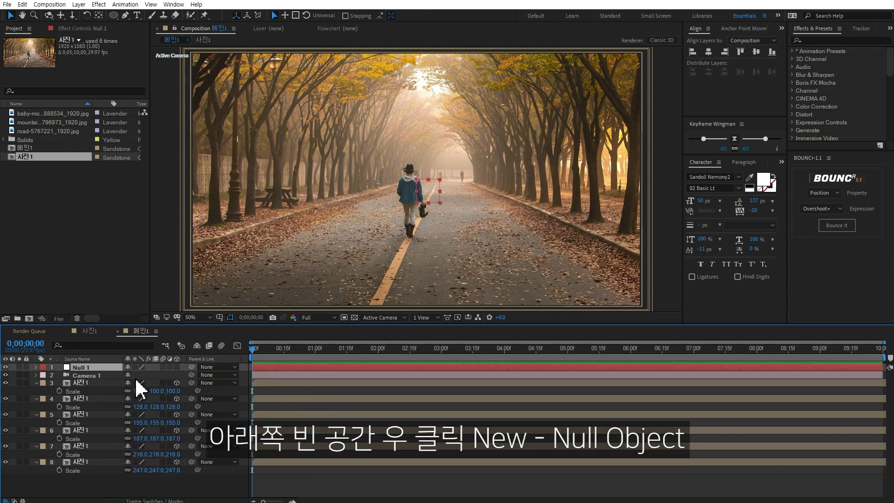
left_click_drag(96, 367, 96, 379)
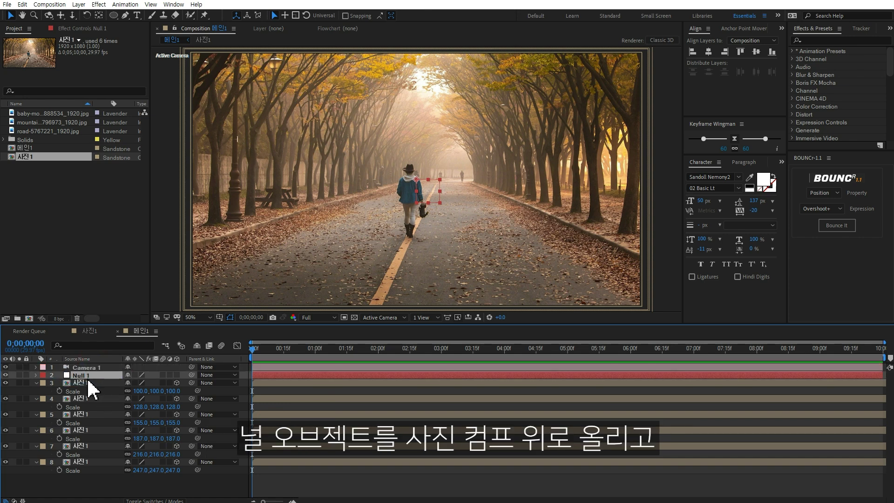
Step: Change the label color of the null and all six 사진1 layers to Yellow
left_click(81, 461, "shift")
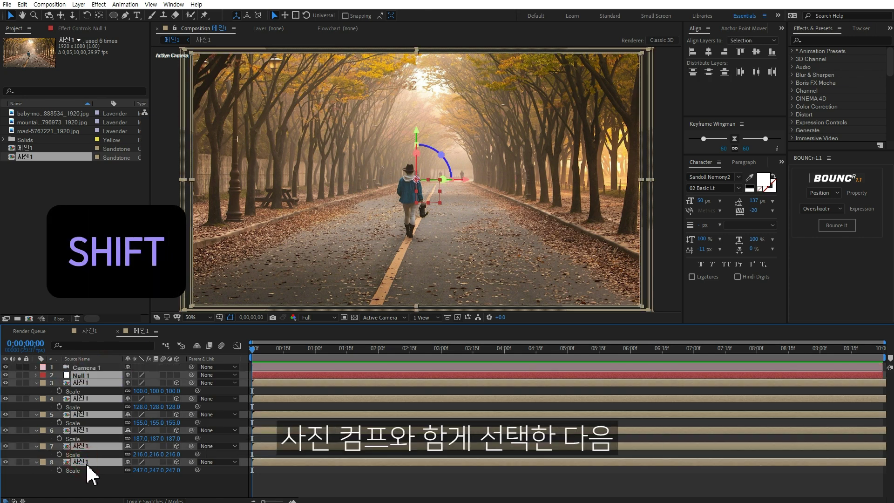
left_click(43, 375)
left_click(79, 229)
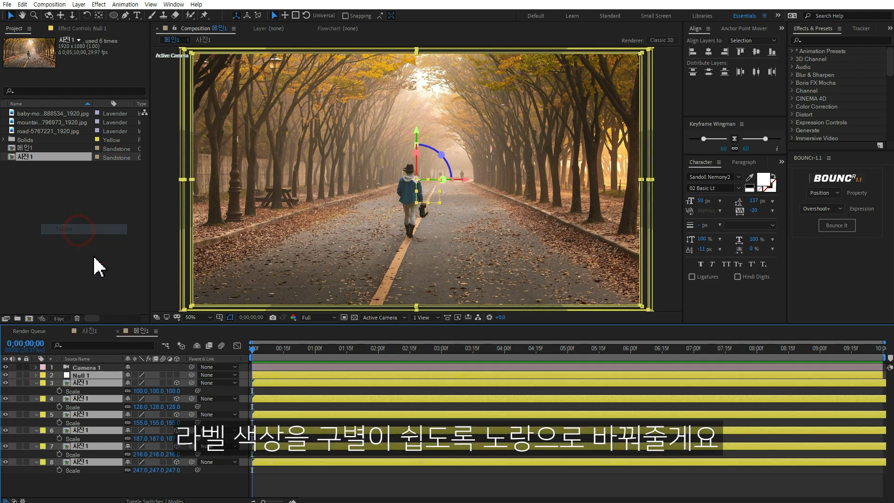
left_click(132, 482)
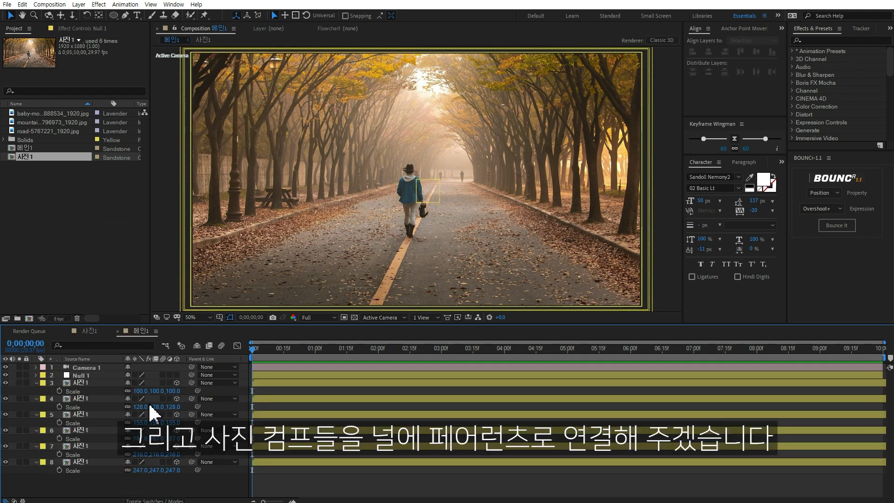
Step: Make the null a 3D layer and set its Z position to 2500, matching the bottommost 사진1 layer
left_click(80, 375)
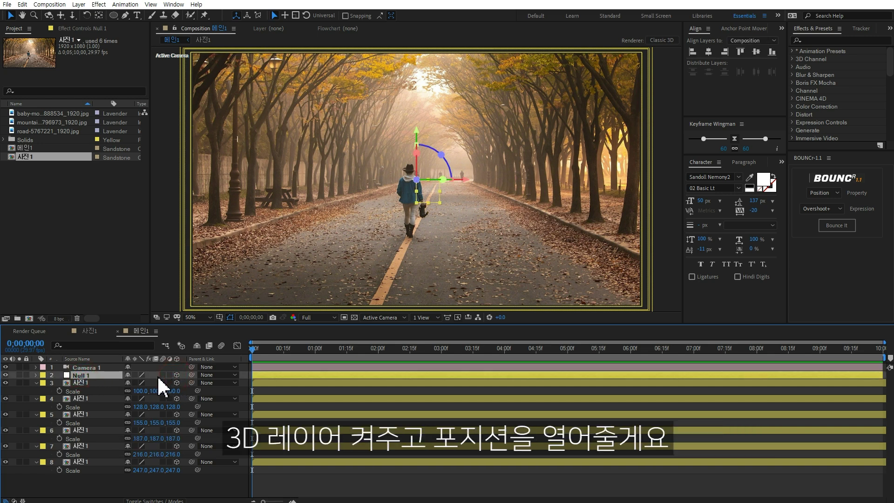
key("p")
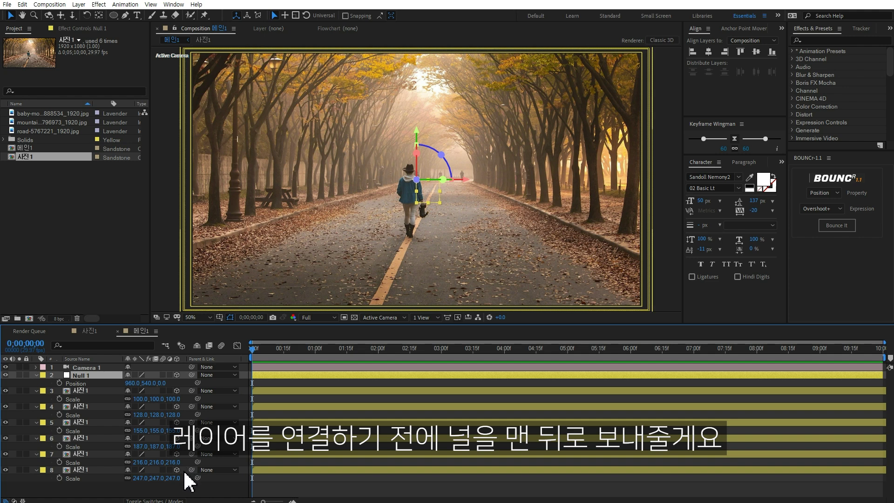
left_click(93, 470)
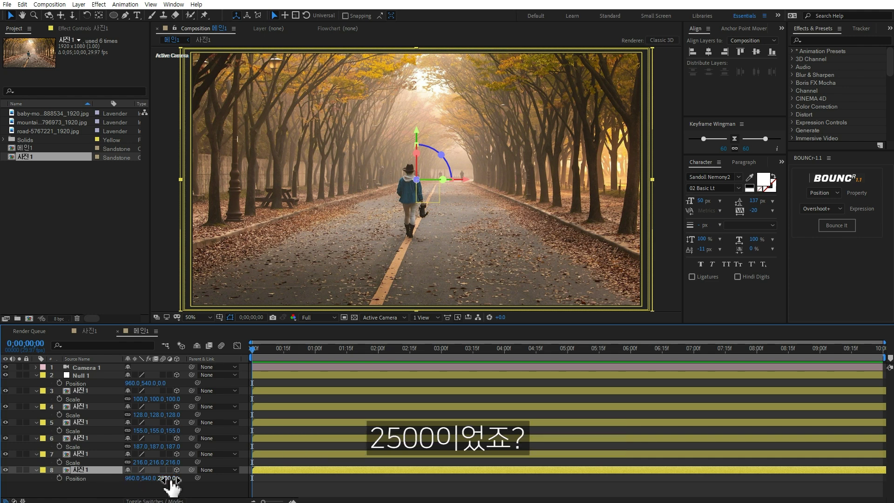
left_click(161, 383)
type("2500")
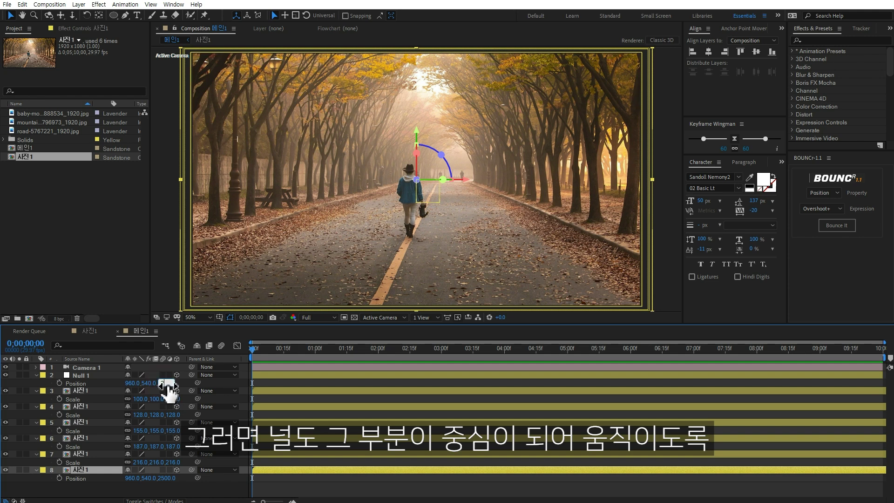
left_click(169, 386)
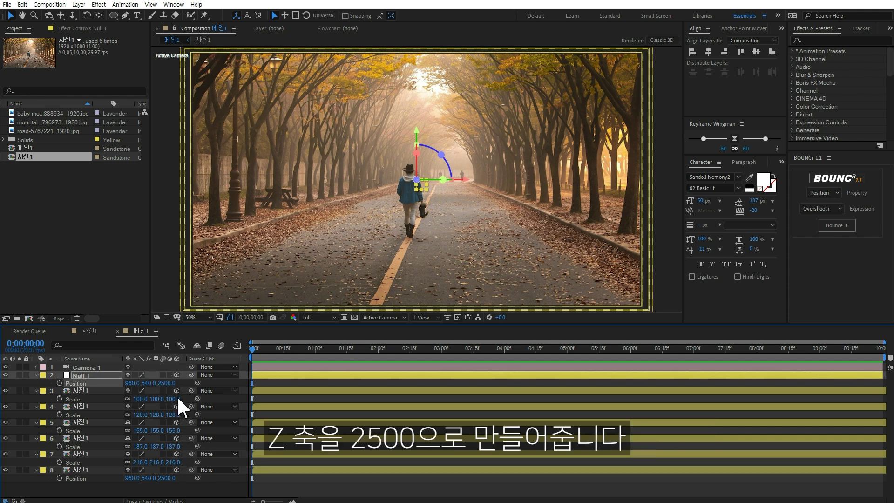
Step: Parent all six 사진1 layers to the null and collapse the open layer properties
left_click_drag(110, 488, 88, 395)
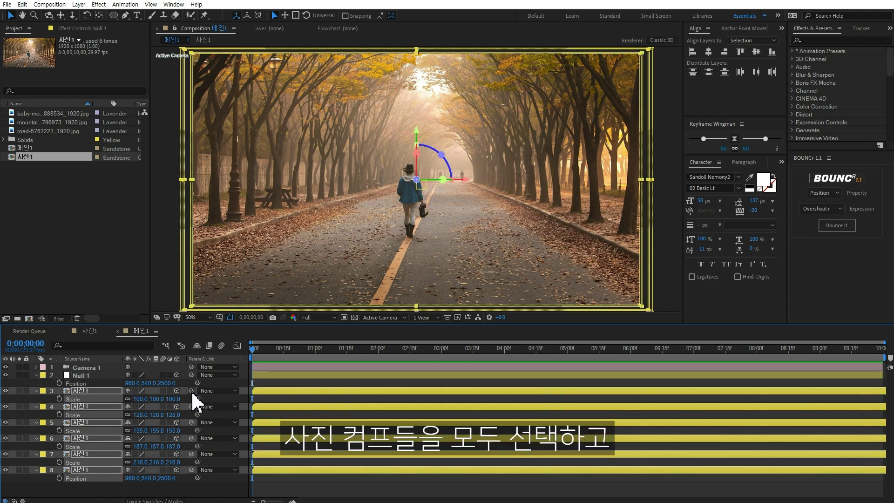
left_click_drag(191, 390, 88, 374)
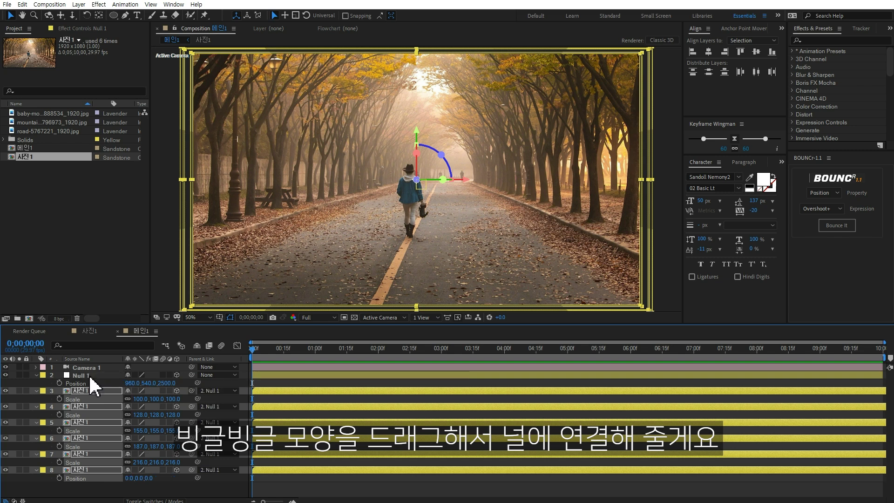
left_click(89, 376)
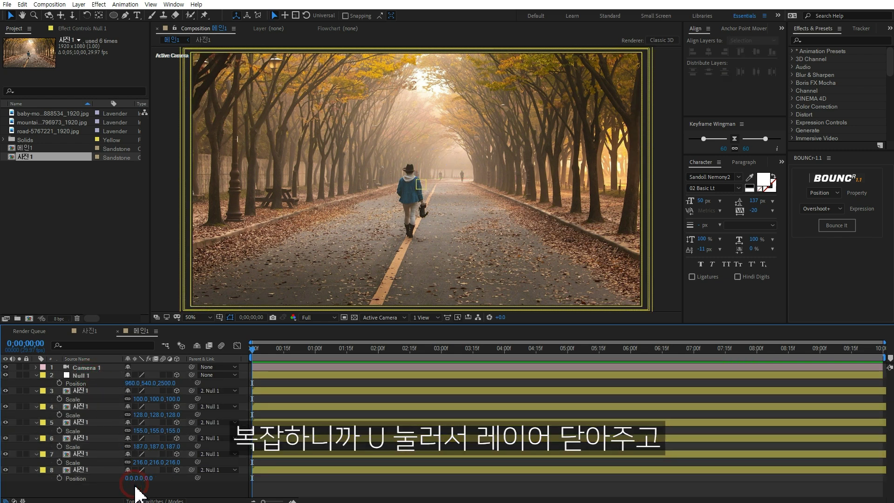
key("u")
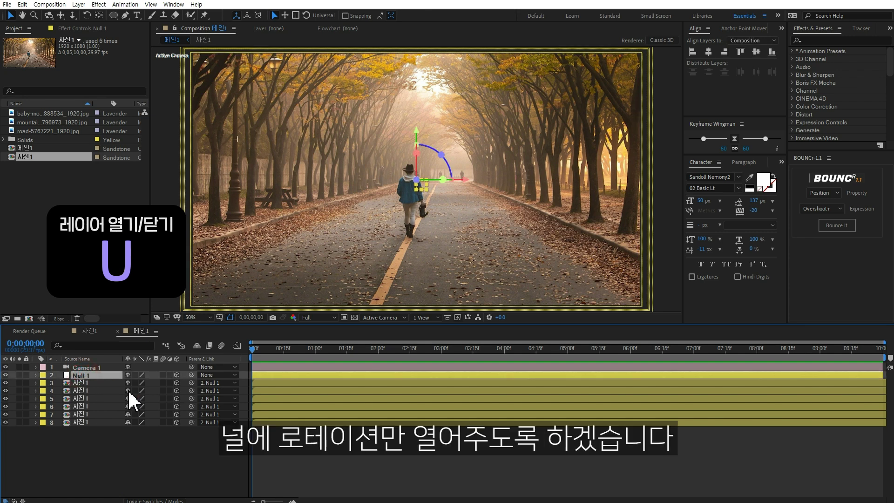
Step: Reveal the null's rotation properties and keyframe its Y Rotation at 5° at the start of the composition
key("r")
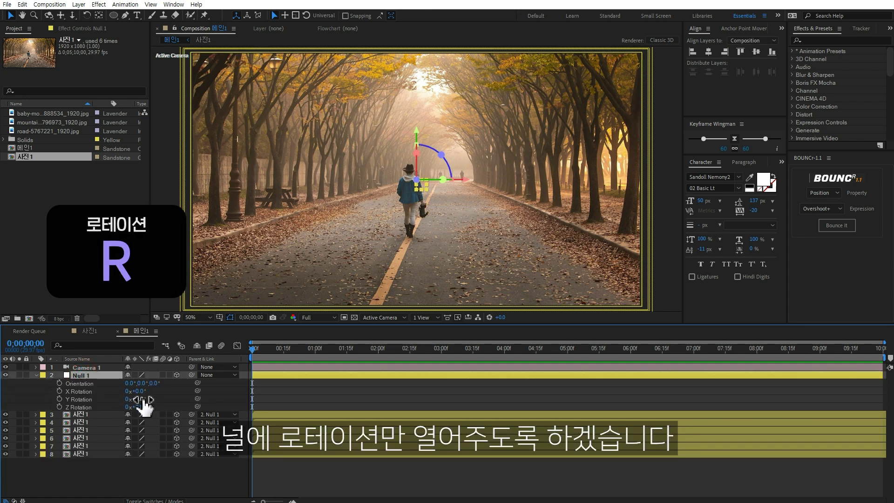
left_click_drag(141, 399, 152, 400)
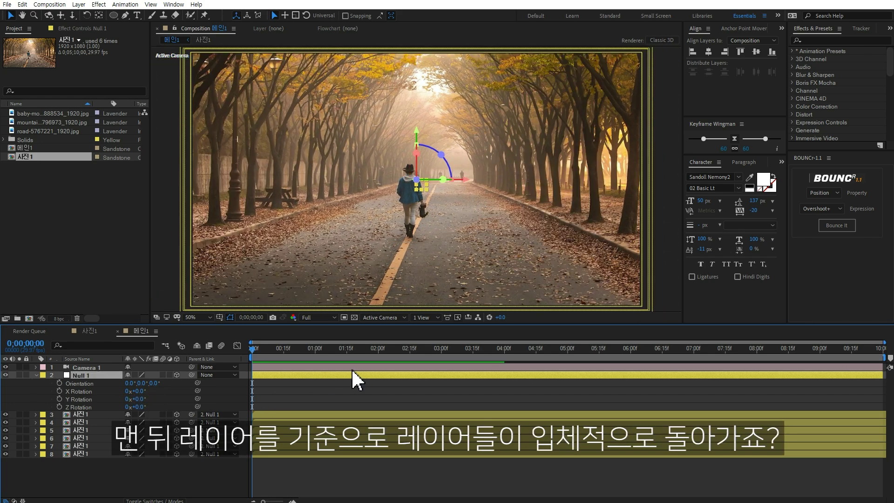
left_click_drag(139, 398, 139, 398)
left_click(139, 399)
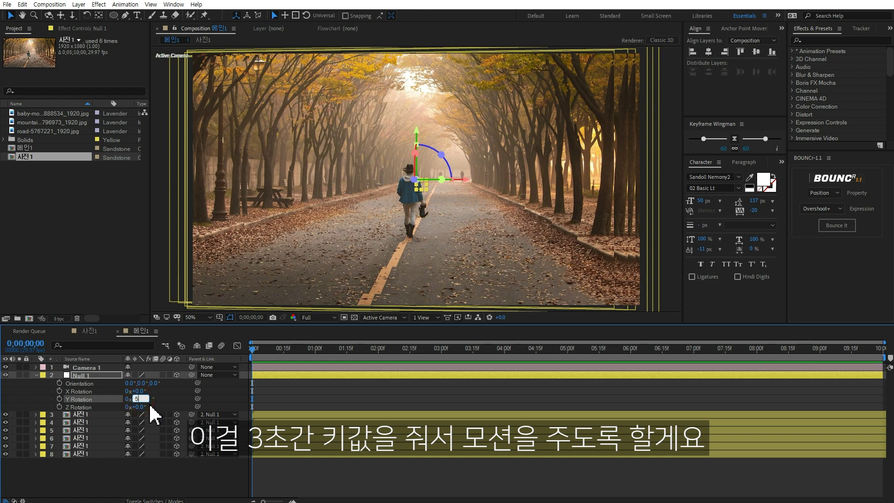
type("5")
key("Return")
left_click(59, 398)
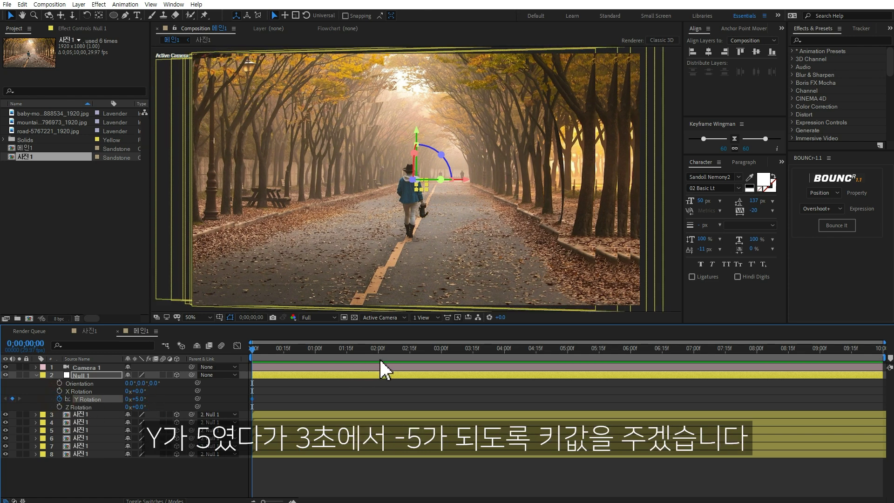
Step: Keyframe the null's Y Rotation at -5° at the 3-second mark
left_click(441, 352)
type("-5")
key("Return")
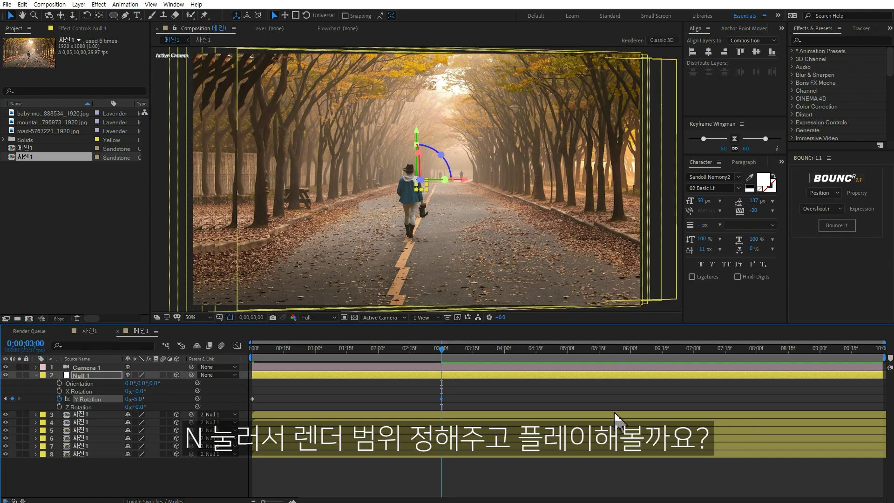
Step: End the work area at the 3-second mark and preview the rotation animation
key("n")
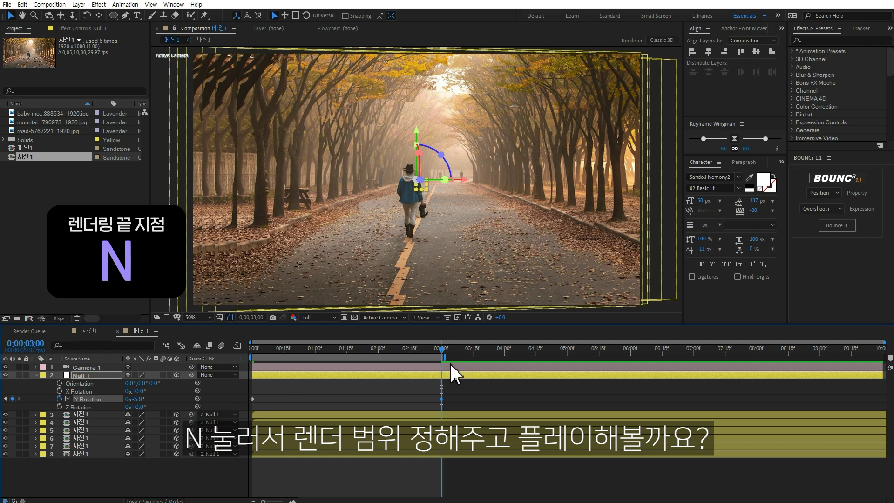
left_click(490, 389)
key("space")
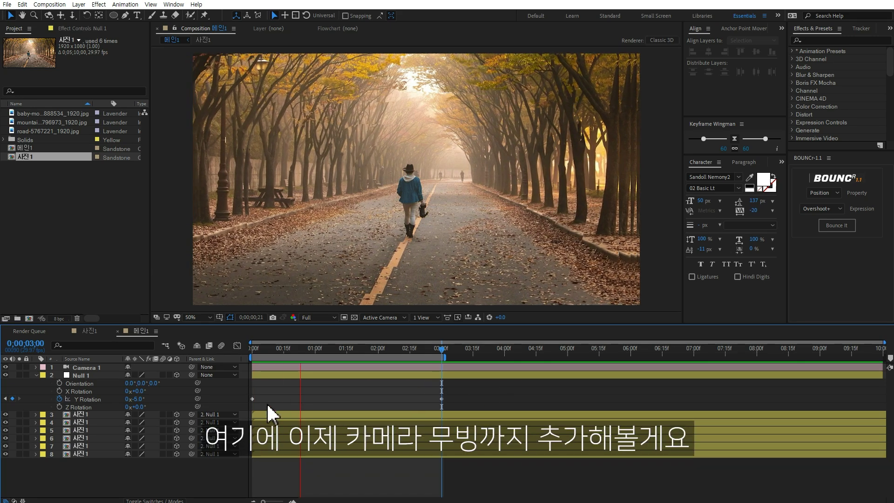
Step: Add a second null object to the composition and make it a 3D layer
left_click(91, 367)
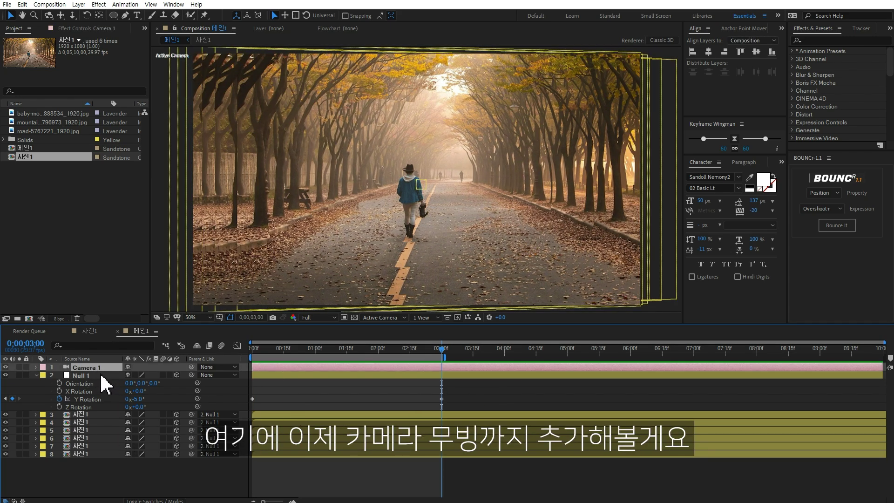
right_click(106, 478)
left_click(152, 367)
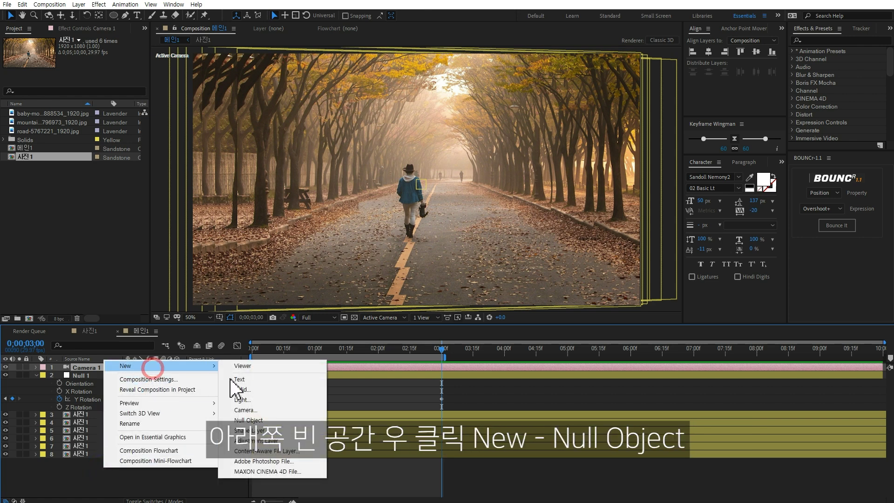
left_click(267, 420)
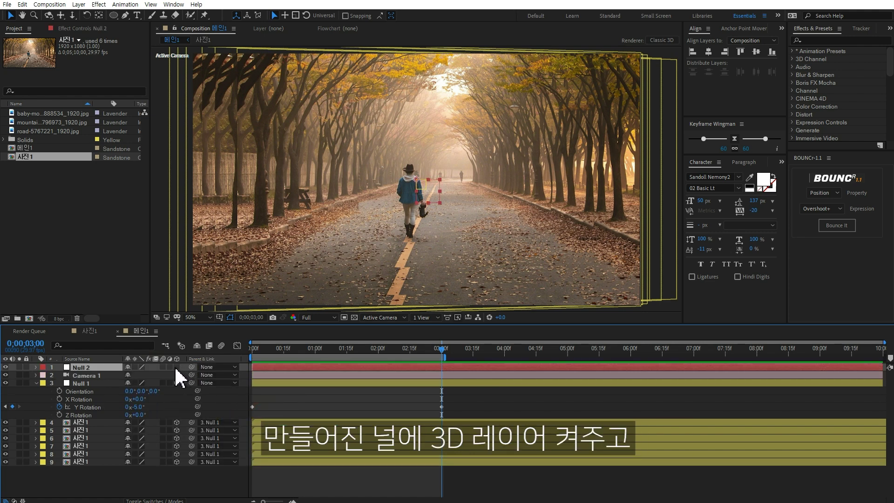
Step: Give the new null and the camera the Cyan label colour and parent the camera to that null
left_click(89, 375, "ctrl")
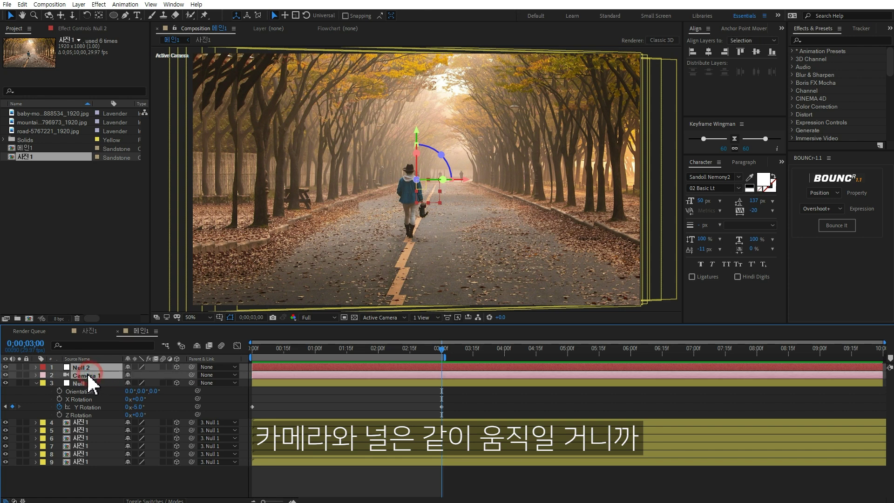
left_click(46, 368)
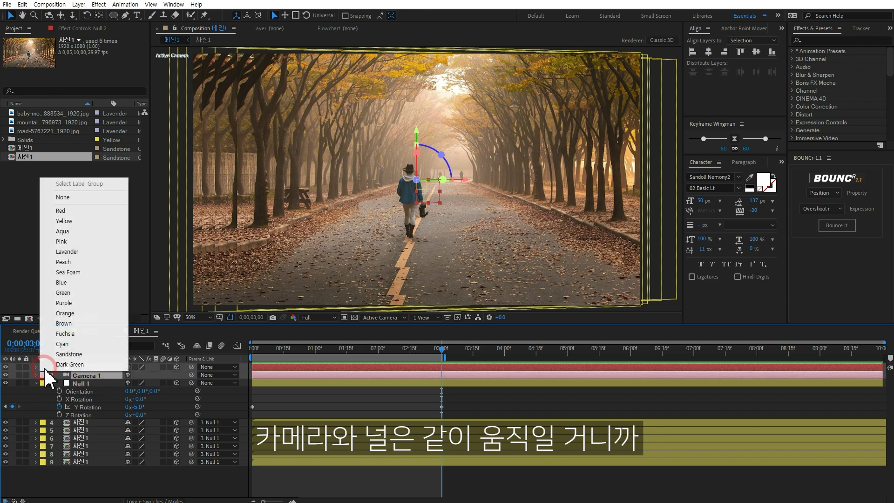
left_click(64, 344)
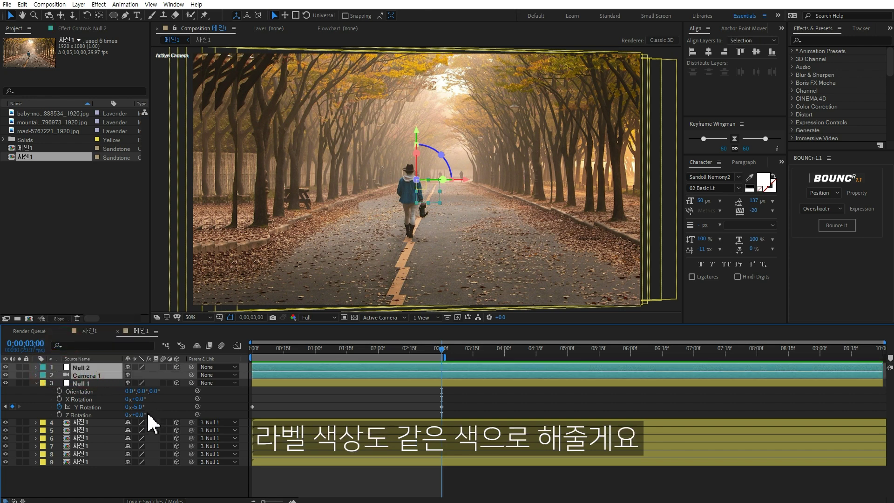
left_click(281, 393)
left_click(95, 375)
left_click_drag(191, 375, 110, 368)
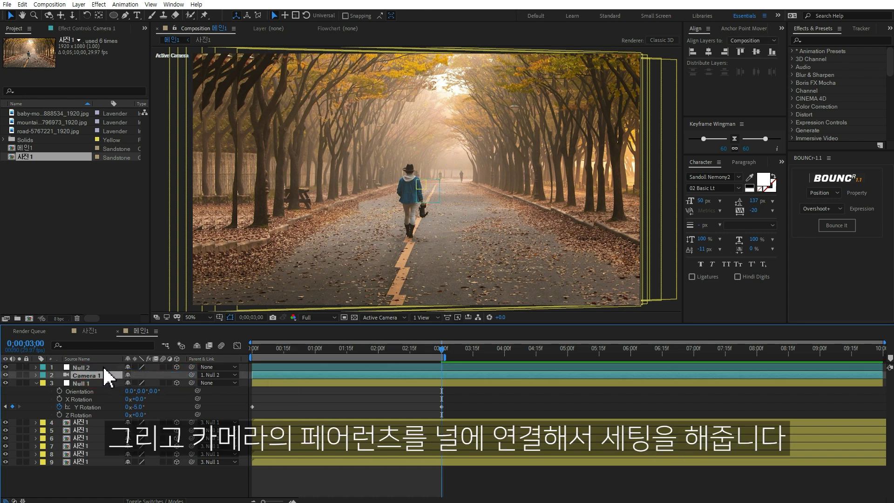
Step: Reveal the camera null's position and keyframe its Z value at 1668 at the start of the composition
left_click(104, 368)
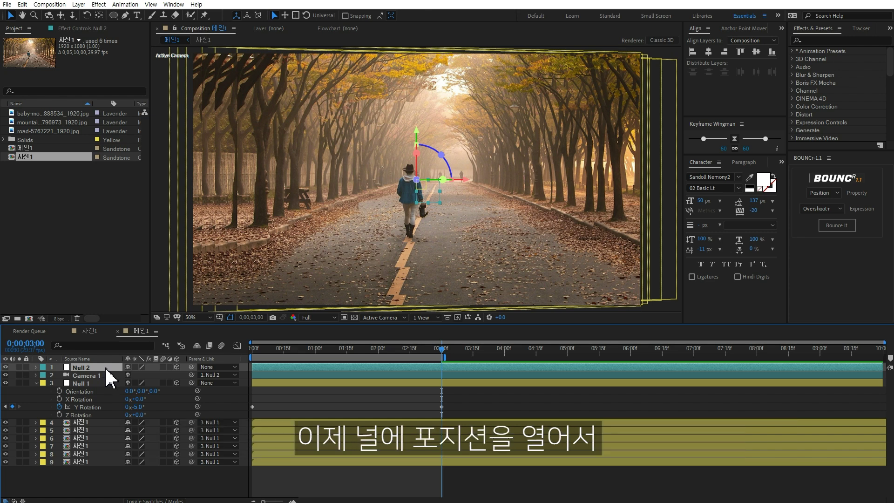
key("p")
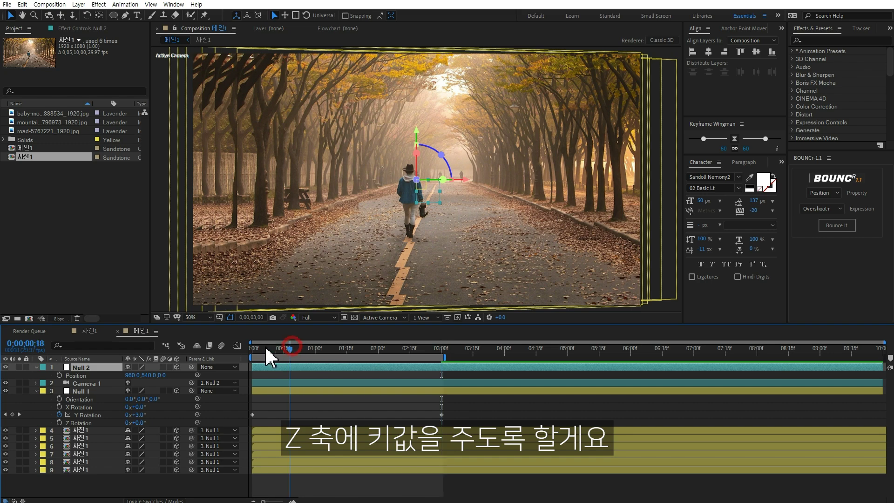
key("Home")
left_click_drag(164, 376, 851, 350)
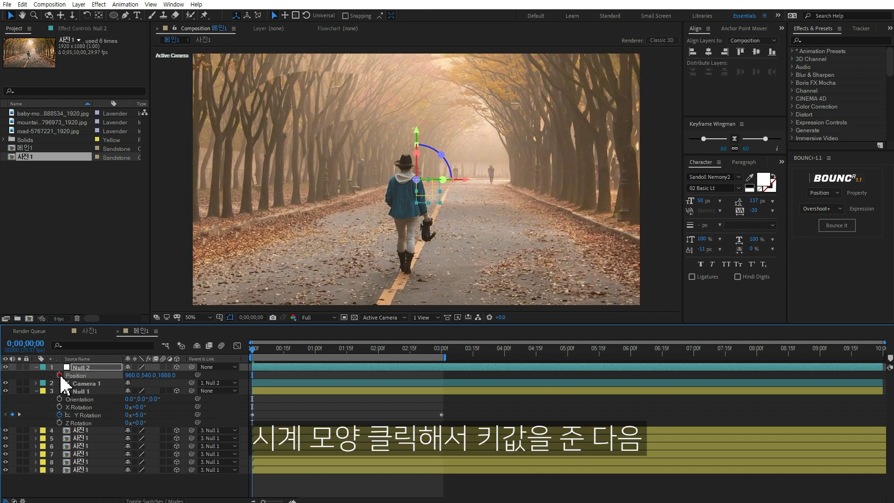
Step: Keyframe the camera null's Z position at 374 at the 3-second mark
left_click(442, 355)
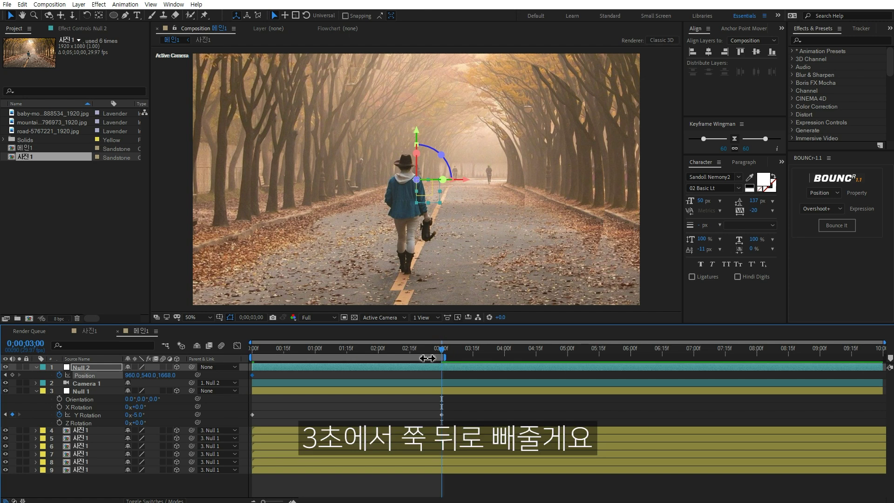
left_click_drag(141, 375, 163, 376)
left_click(164, 375)
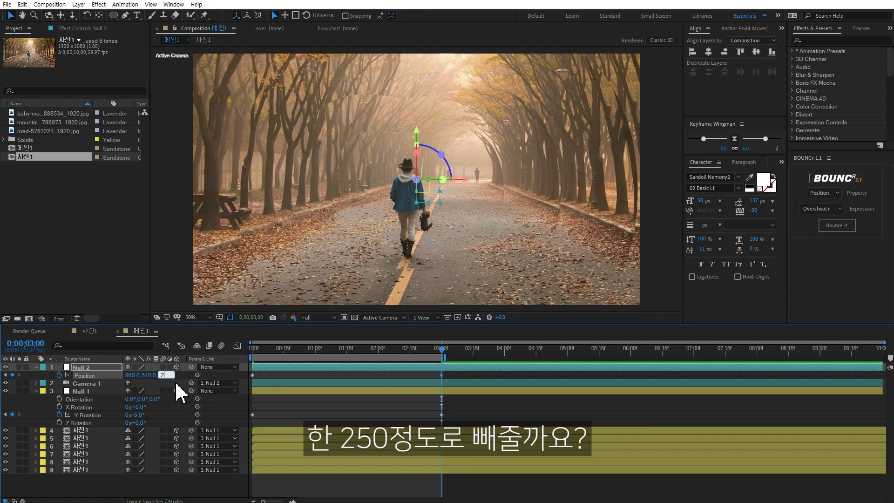
key("Return")
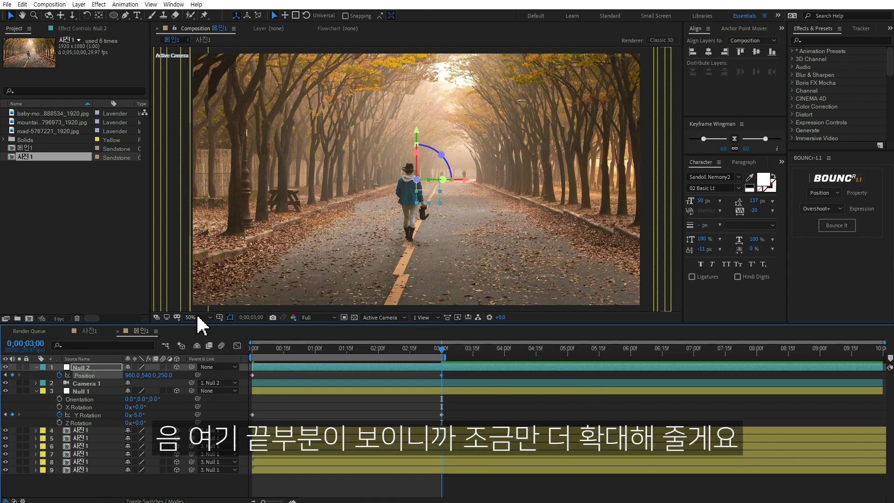
left_click_drag(170, 373, 218, 368)
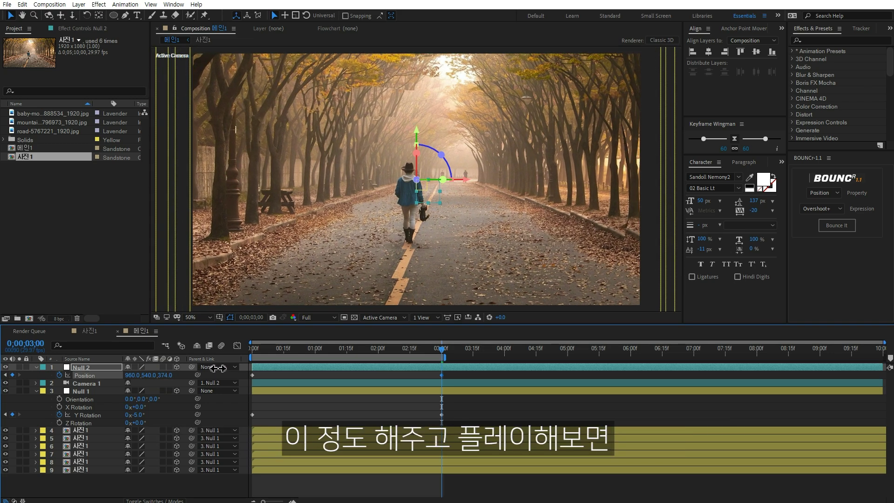
Step: Preview the combined camera move and rotation, and check the frames near the end of the work area
left_click(482, 412)
key("space")
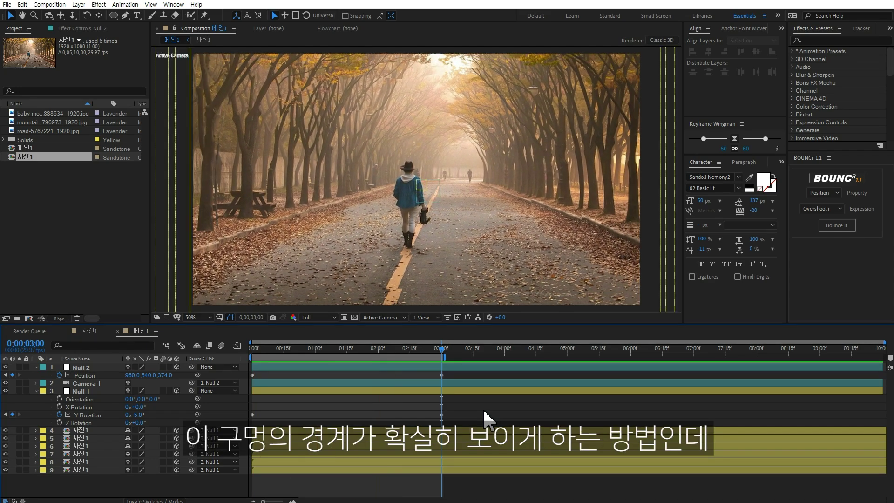
left_click_drag(395, 357, 421, 351)
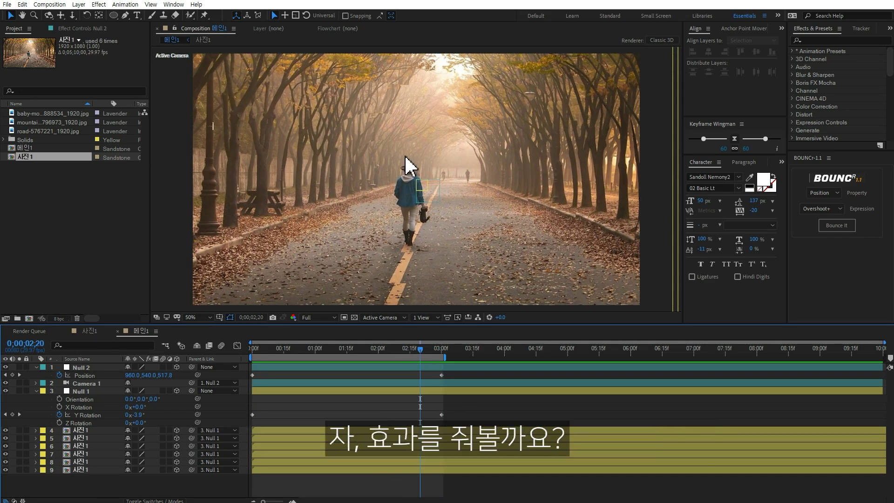
Step: Apply a Drop Shadow effect to the topmost 사진1 layer with Softness 164
left_click(81, 430)
left_click(819, 41)
type("drop s")
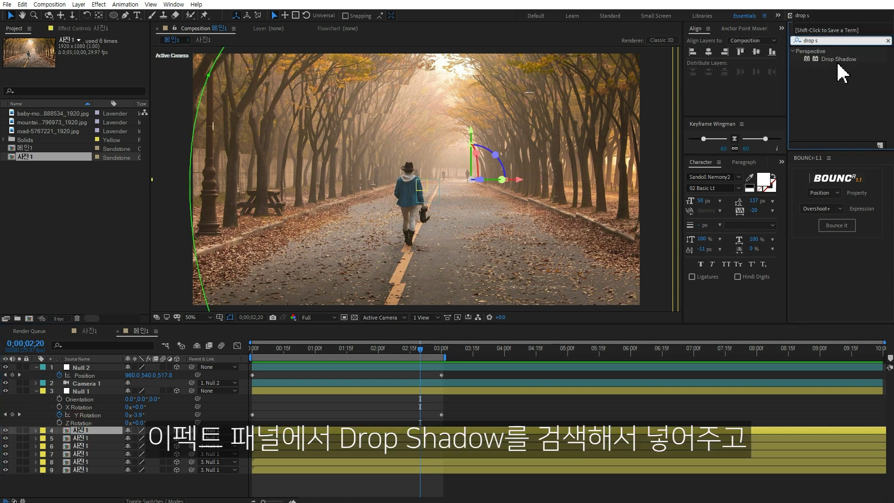
double_click(838, 59)
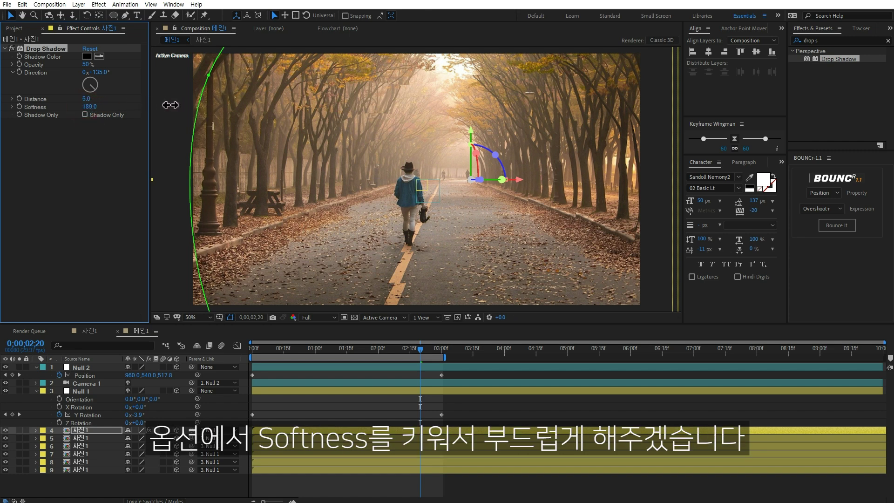
left_click_drag(161, 104, 154, 105)
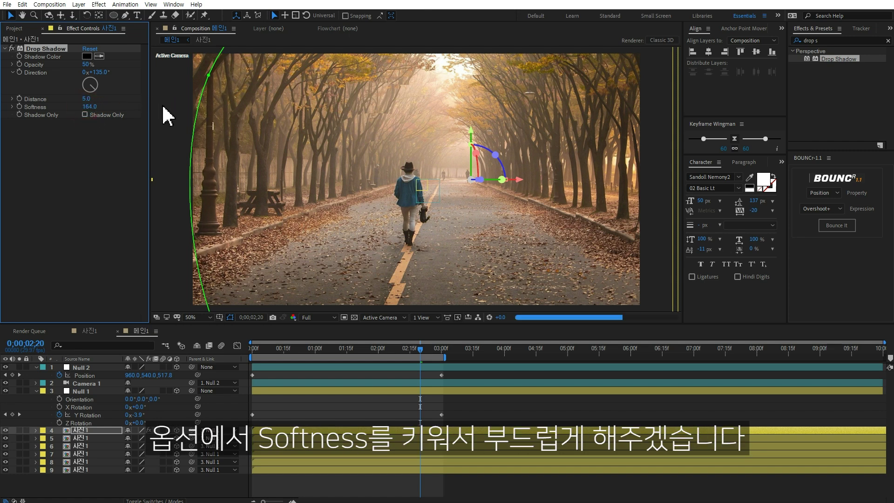
left_click(356, 407)
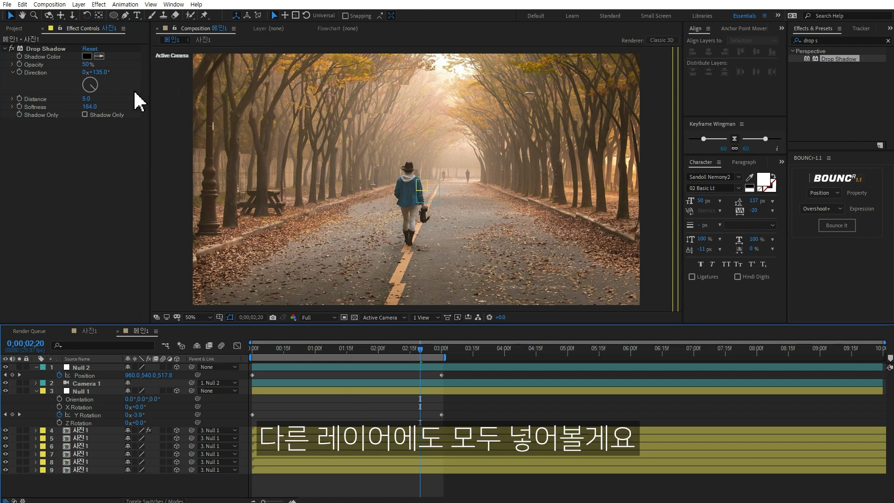
Step: Copy the Drop Shadow effect onto the other four masked 사진1 layers, excluding the unmasked bottommost one
left_click(46, 49)
key("ctrl+c")
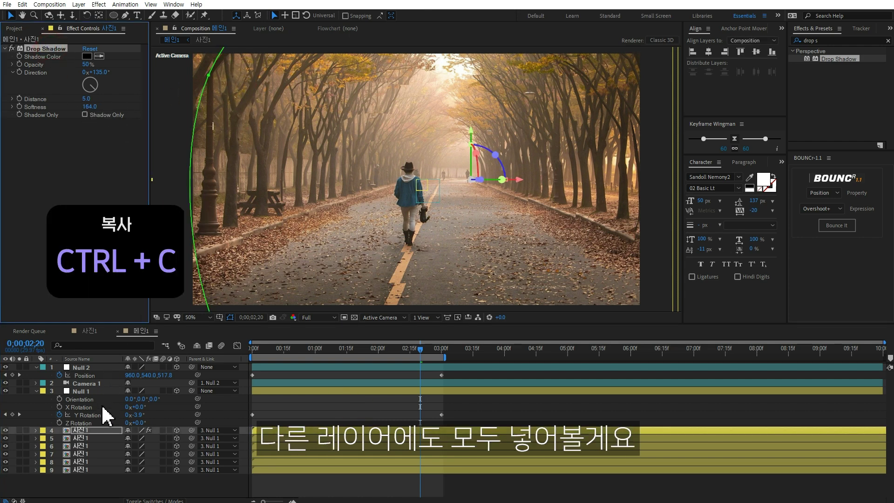
left_click(91, 437)
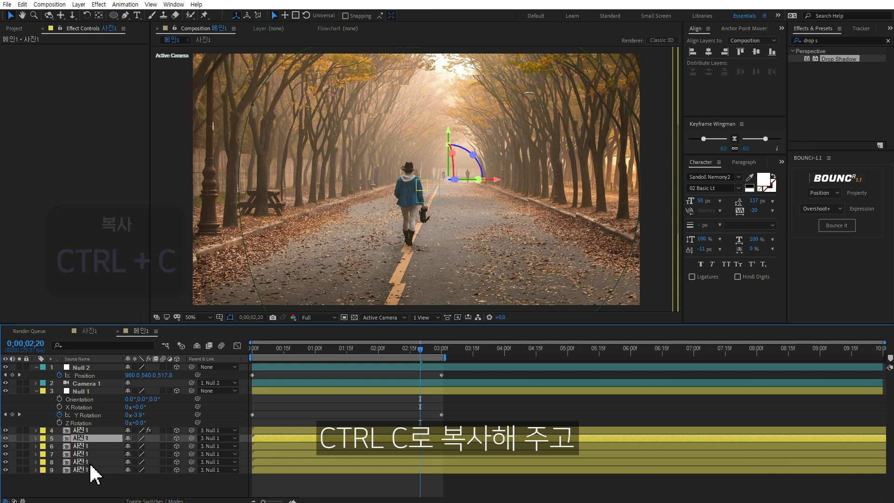
left_click(91, 463, "shift")
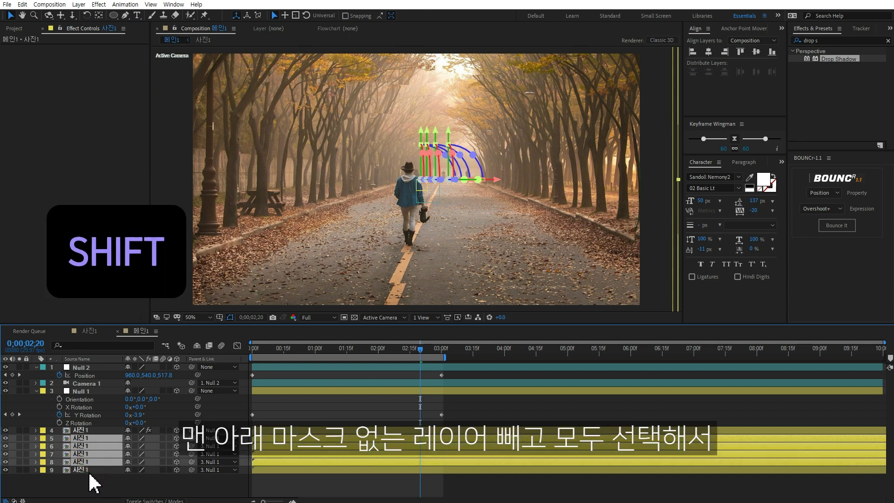
key("ctrl+v")
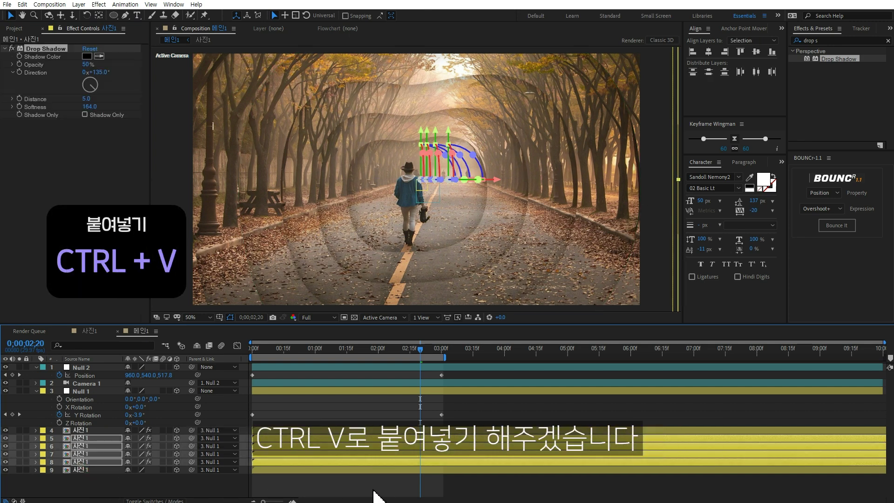
Step: Preview the animation with the drop shadows on the masked layers
left_click(395, 482)
key("space")
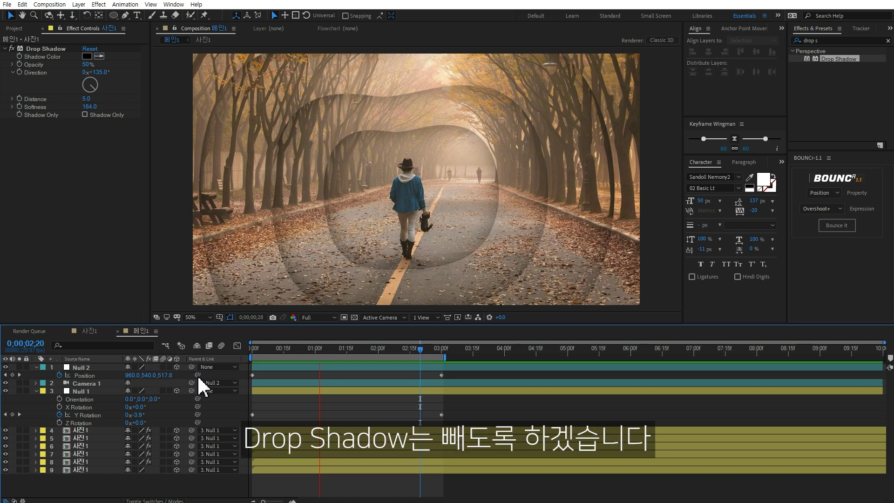
key("space")
Step: Undo the pasted drop shadows and delete the original Drop Shadow from the topmost 사진1 layer
key("ctrl+z")
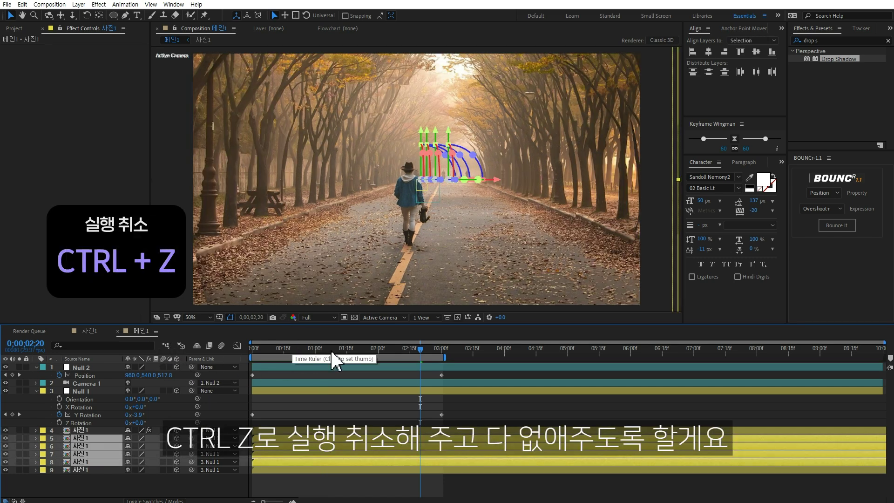
left_click(93, 430)
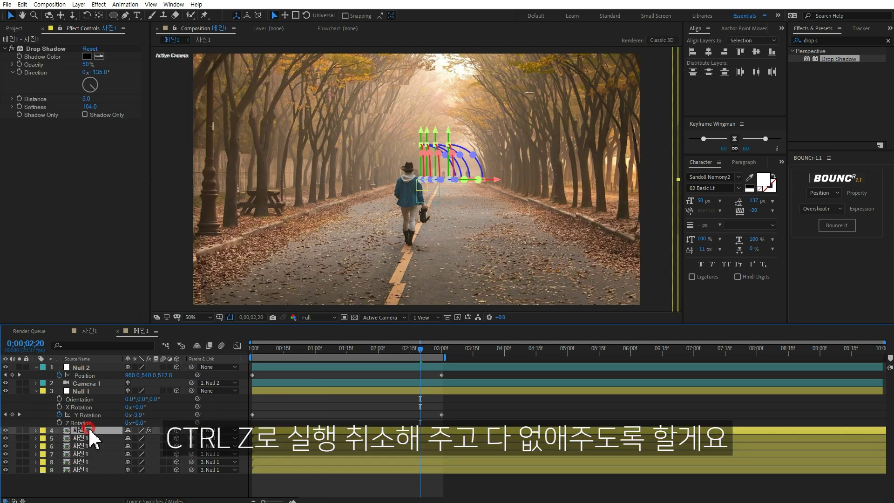
left_click(40, 55)
key("Delete")
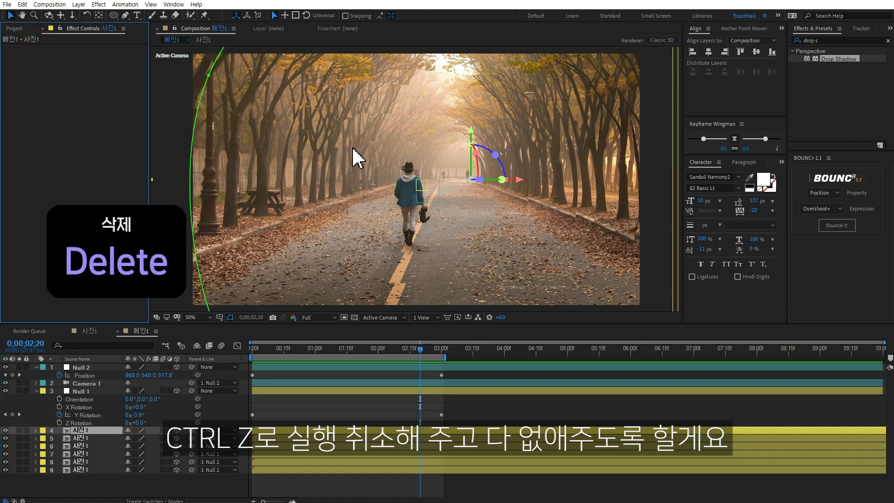
Step: Reveal the Mask Feather property of all five masked 사진1 layers
left_click(86, 460, "shift")
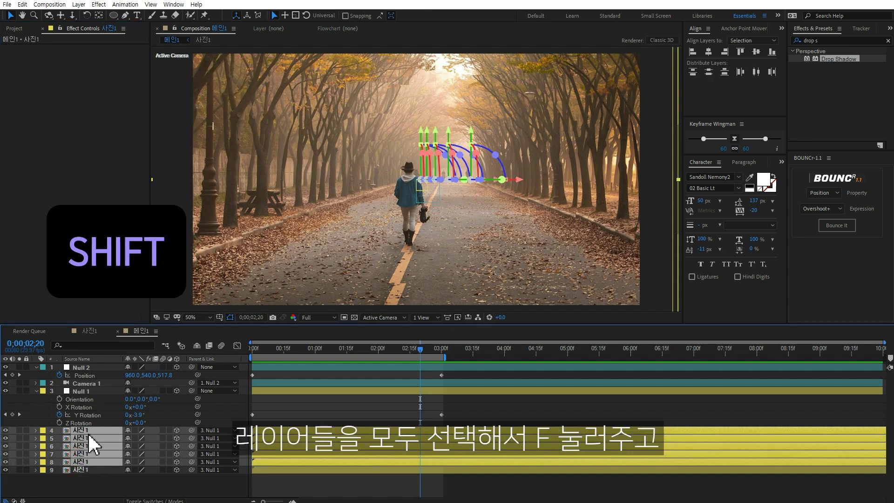
key("f")
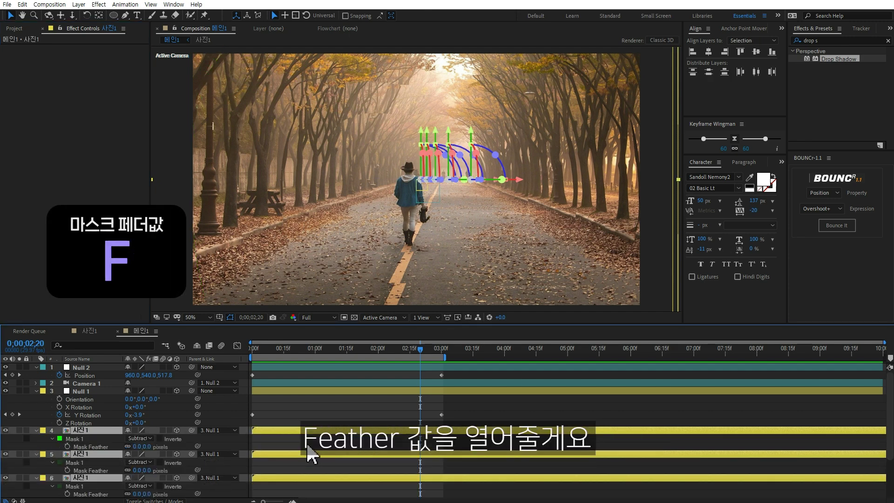
scroll(309, 454, "down", 2)
scroll(115, 405, "down", 1)
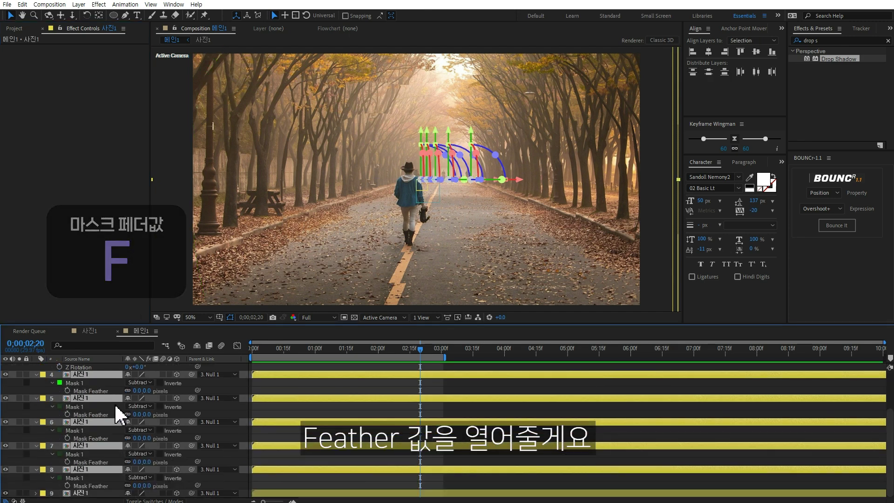
left_click(281, 384)
Step: Set the mask feather of each of the five masked 사진1 layers to 50 pixels and collapse all layer properties
left_click(147, 390)
type("50")
left_click(147, 414)
type("50")
left_click(147, 437)
type("50")
left_click(147, 461)
type("50")
left_click(147, 485)
type("50")
key("Return")
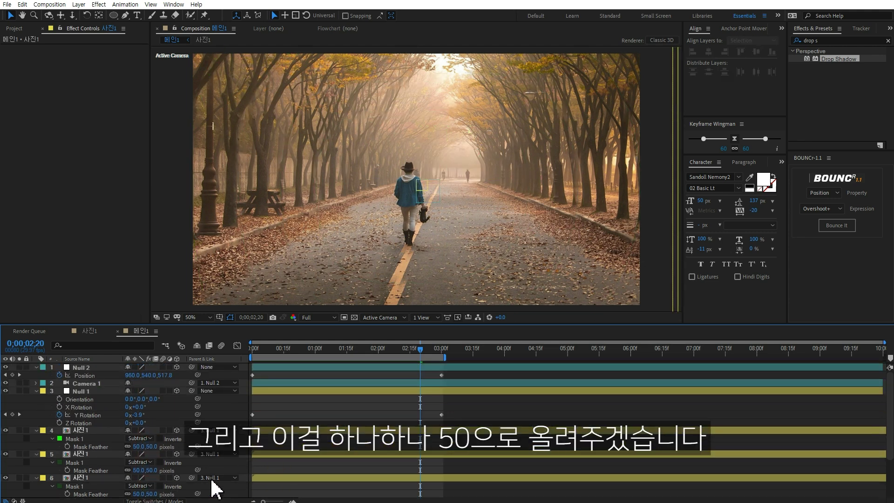
key("u")
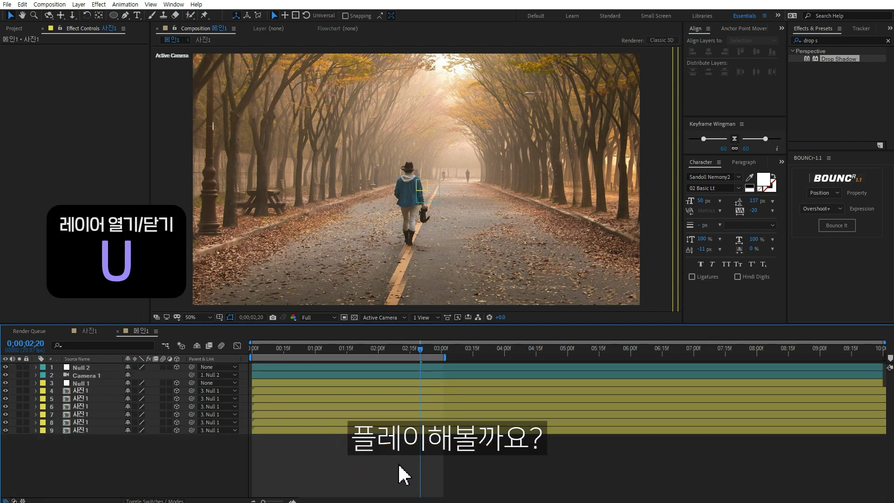
Step: Preview the animation with the feathered masks
key("space")
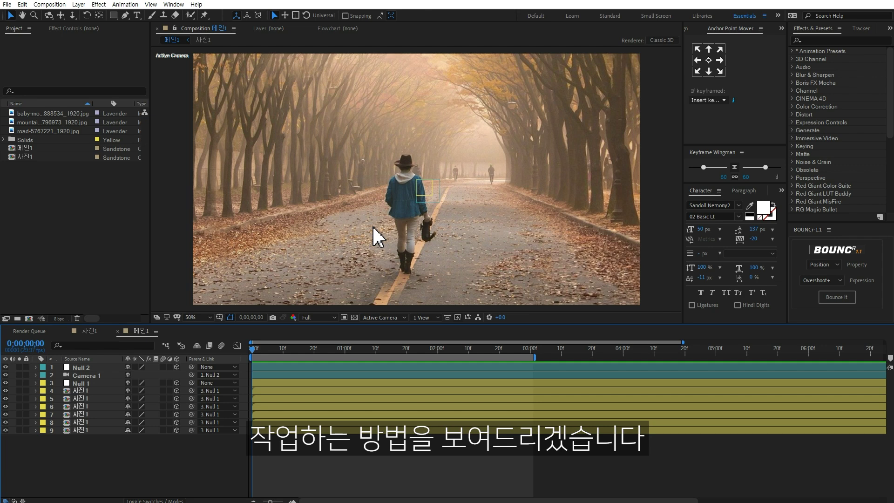
Step: Duplicate the 메인1 composition in the project as 메인2 and open the copy
left_click(24, 148)
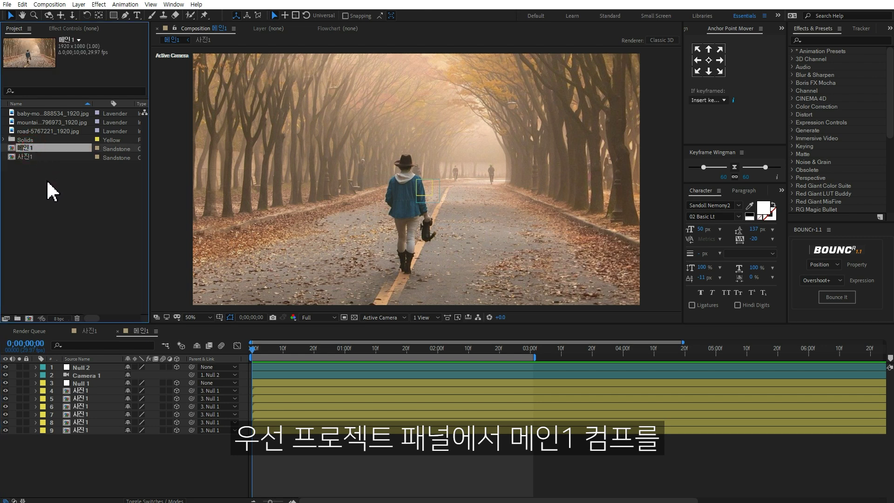
key("ctrl+d")
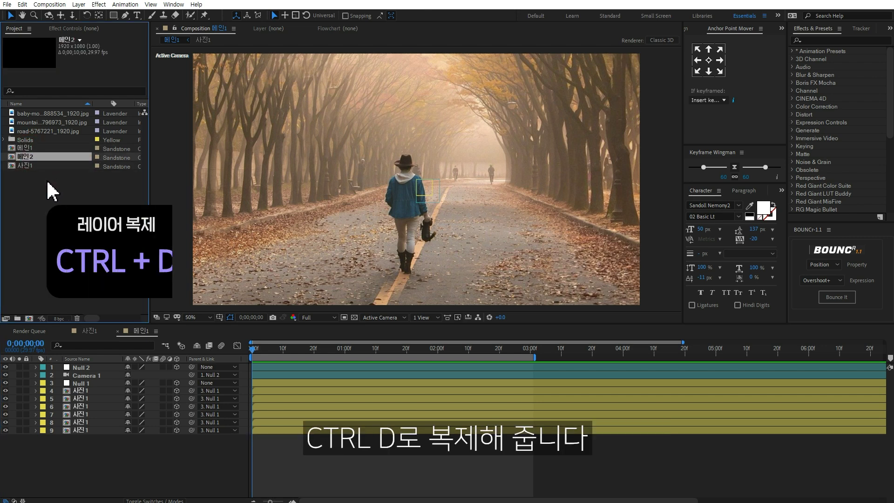
double_click(29, 158)
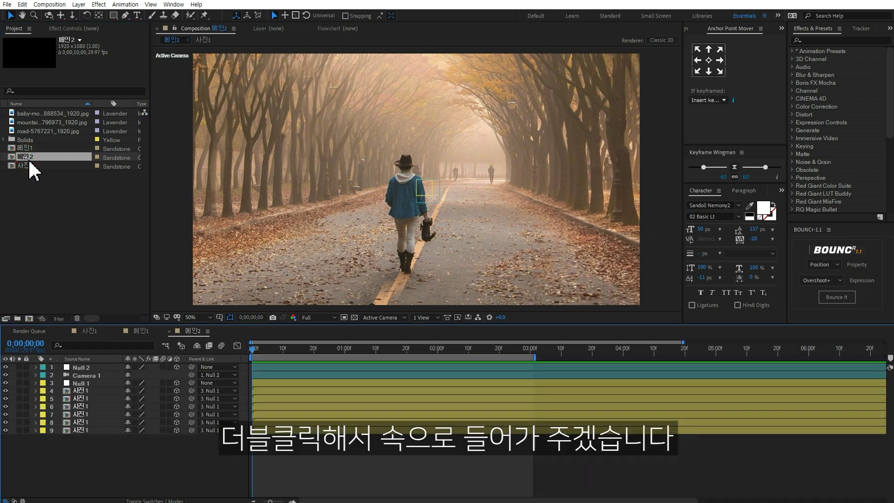
Step: Duplicate the 사진1 composition as 사진2 and replace all six 사진1 layers in 메인2 with it
left_click(84, 390)
left_click(87, 430, "shift")
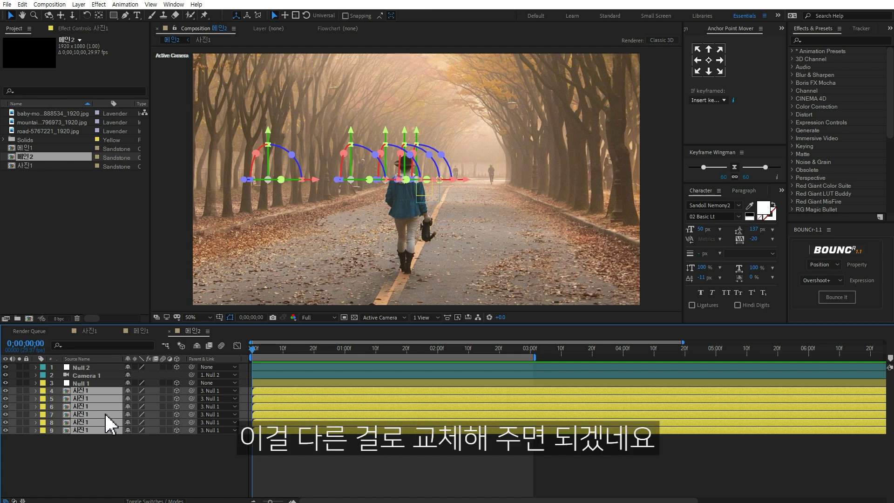
left_click(34, 165)
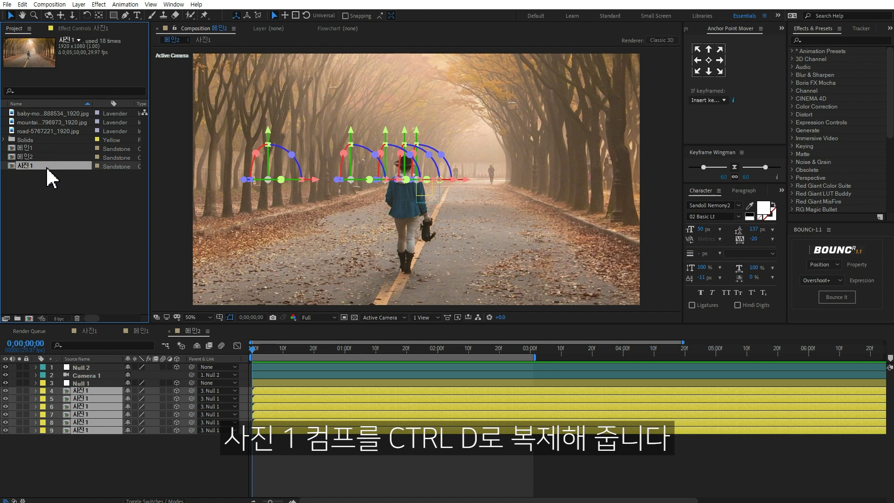
key("ctrl+d")
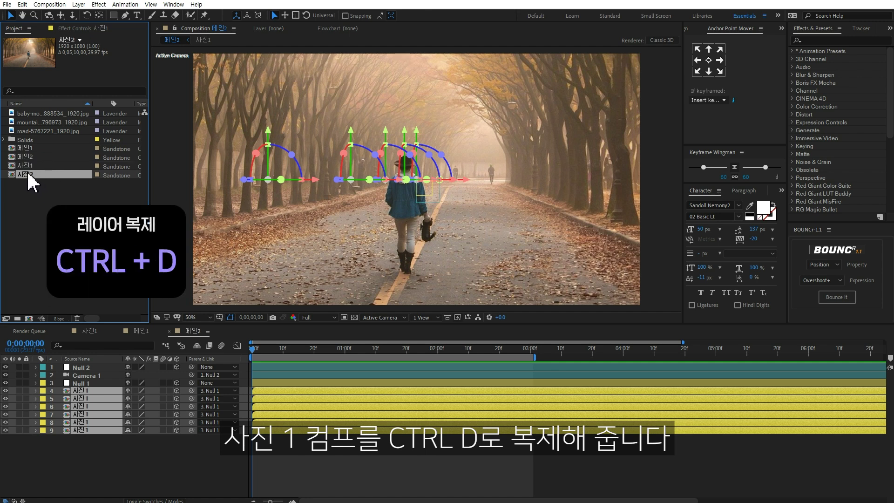
left_click_drag(108, 454, 80, 392)
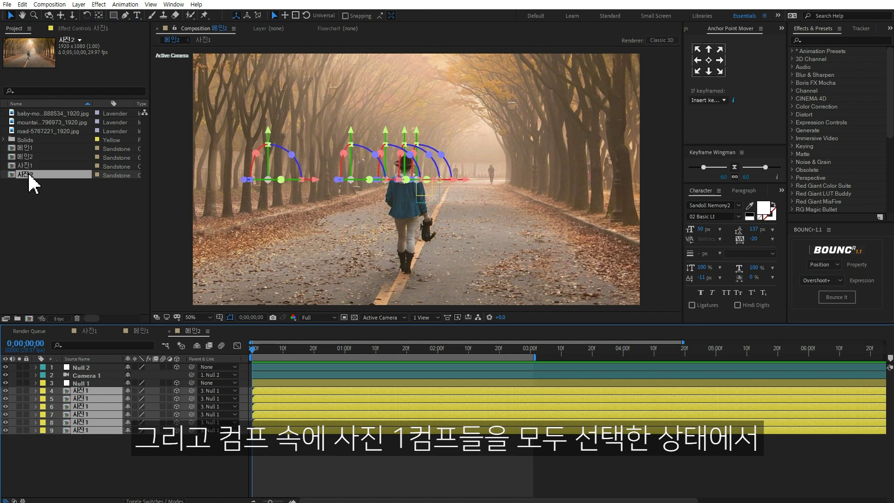
left_click_drag(30, 176, 120, 404)
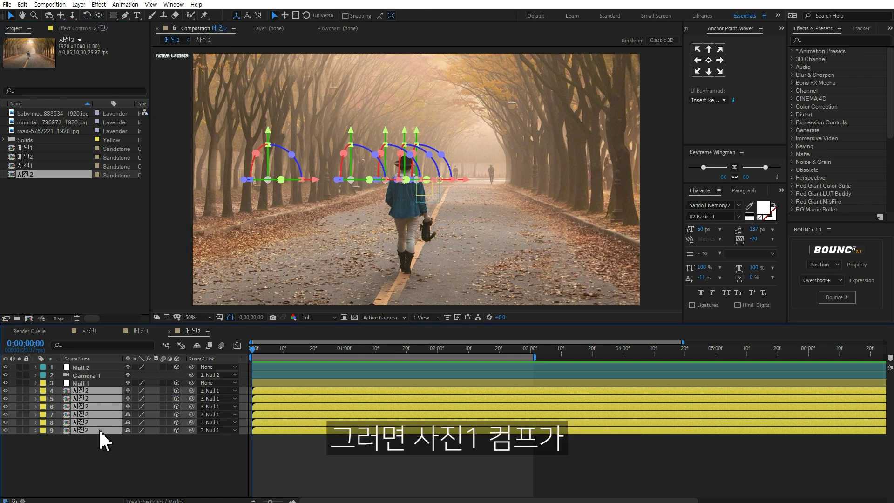
left_click(111, 465)
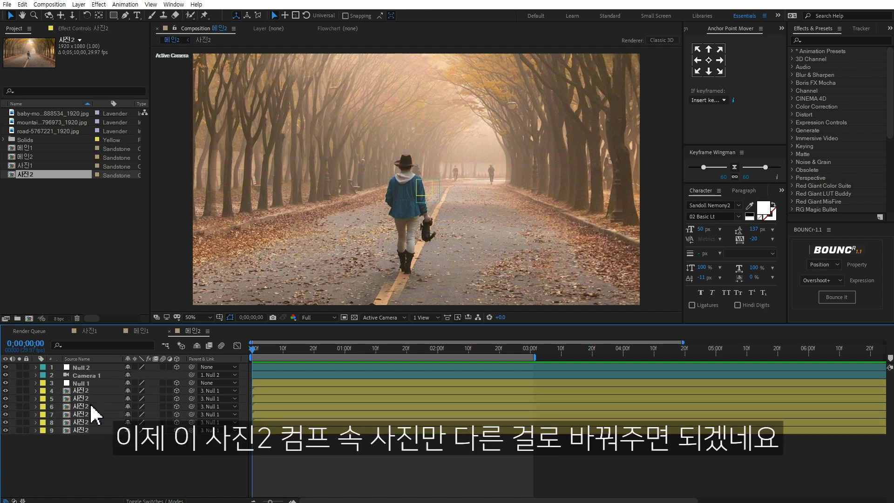
Step: Open the 사진2 composition, hide the road photo and show only the baby monkey photo
double_click(29, 176)
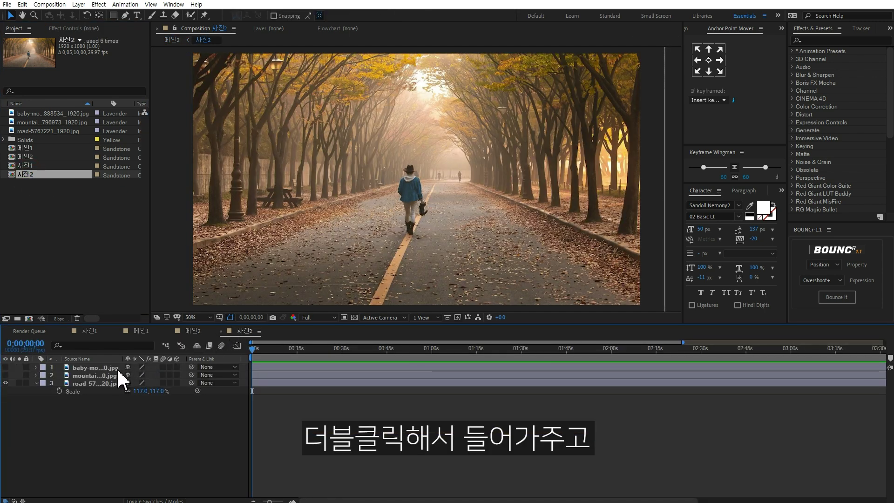
left_click(6, 383)
left_click(6, 374)
left_click(6, 374)
left_click(6, 366)
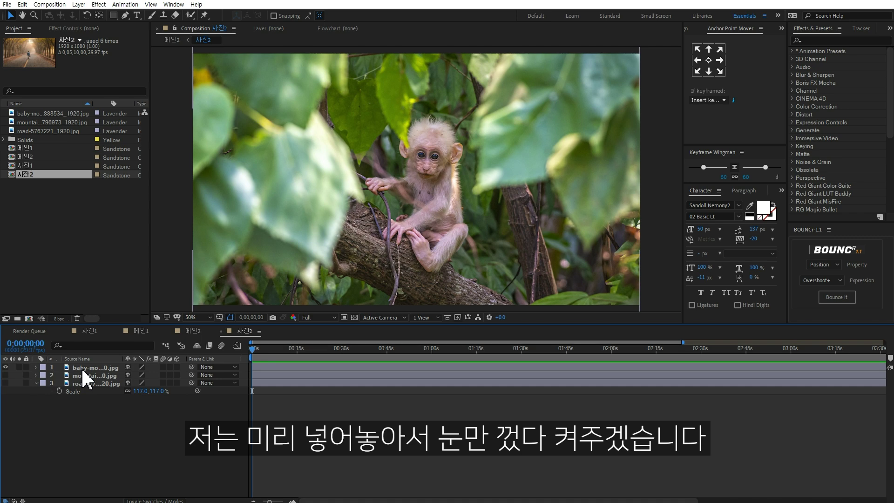
Step: Try the baby monkey photo at 107% scale, undo the enlargement and shift the photo slightly down in the frame
left_click(81, 367)
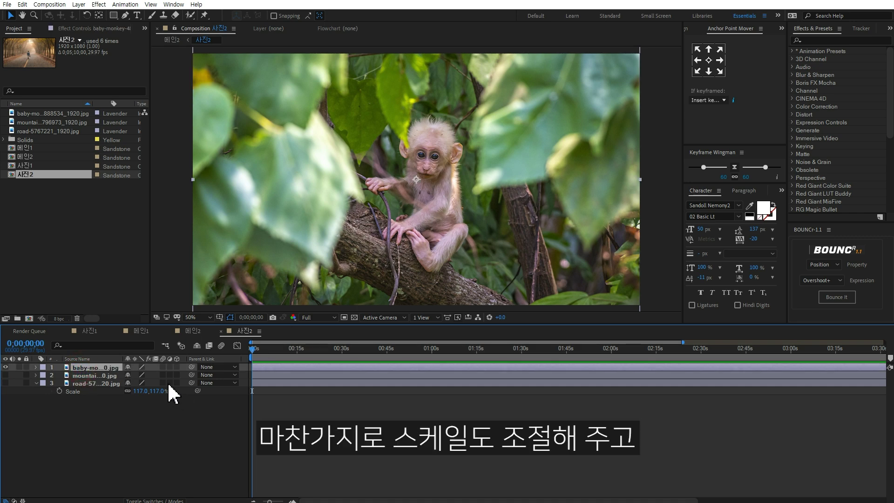
key("s")
left_click_drag(140, 375, 153, 375)
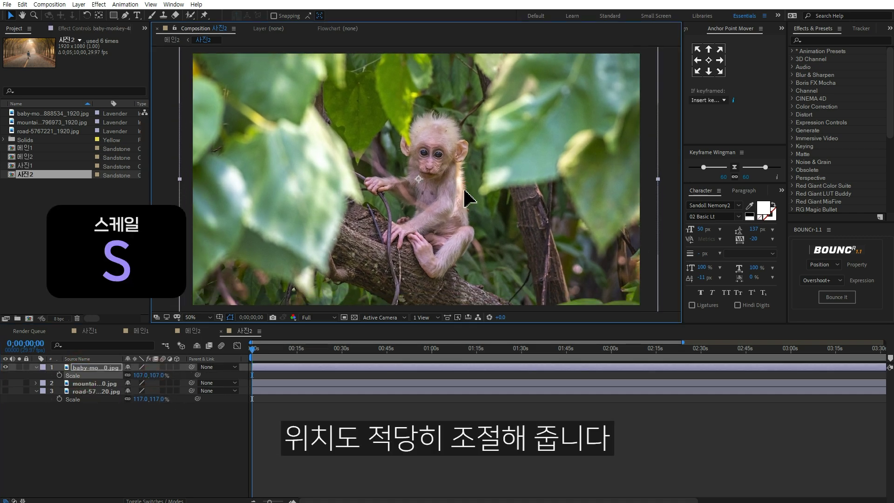
left_click_drag(470, 195, 472, 204)
key("ctrl+z")
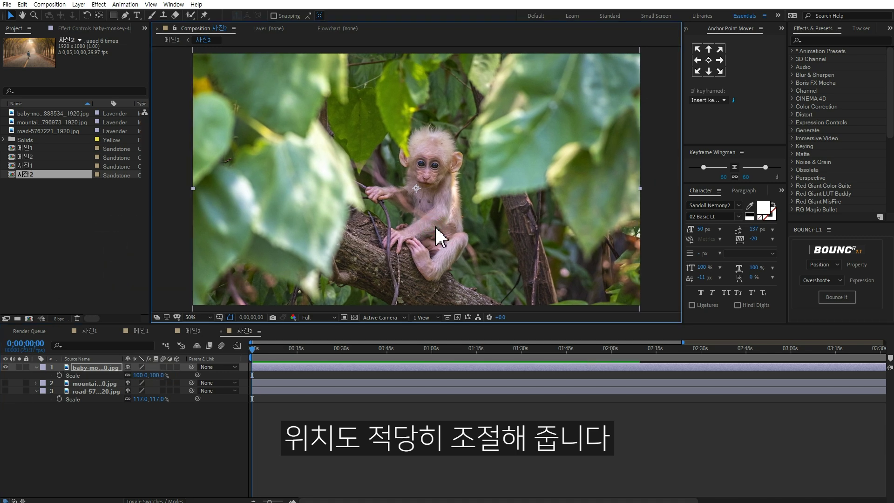
Step: Return to the 메인2 composition and preview its animation with the monkey photo
left_click(193, 331)
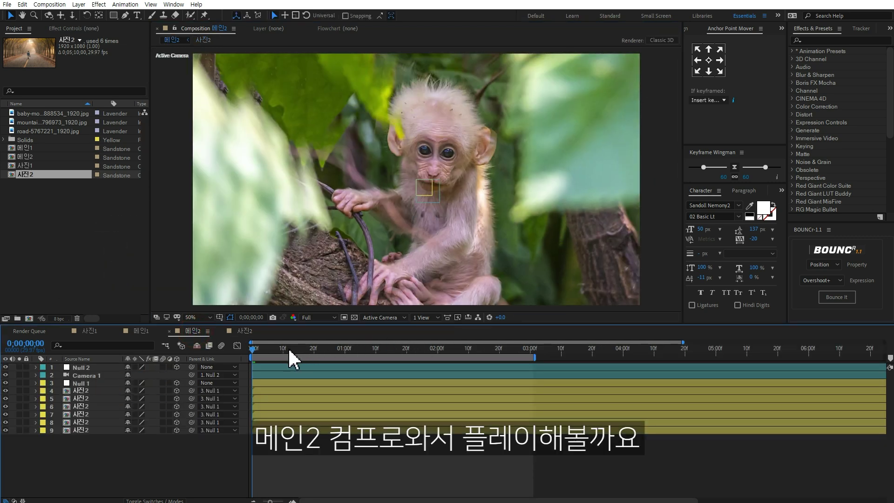
key("space")
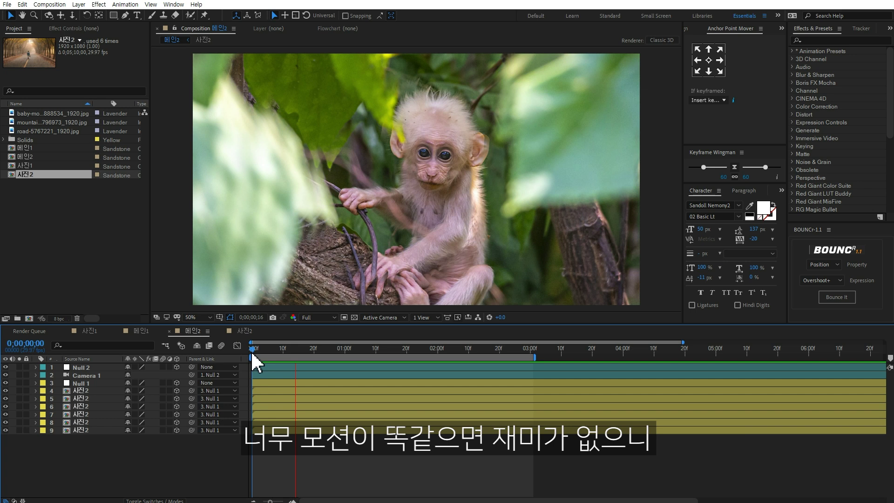
Step: Reveal Null 1's rotation properties in 메인2, remove all Y Rotation keyframes and set Y Rotation to 0°
left_click(80, 369)
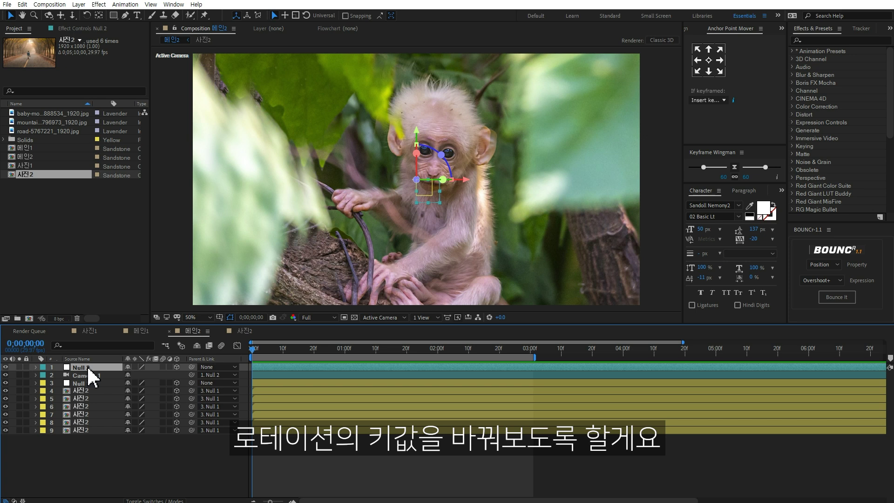
left_click(86, 384)
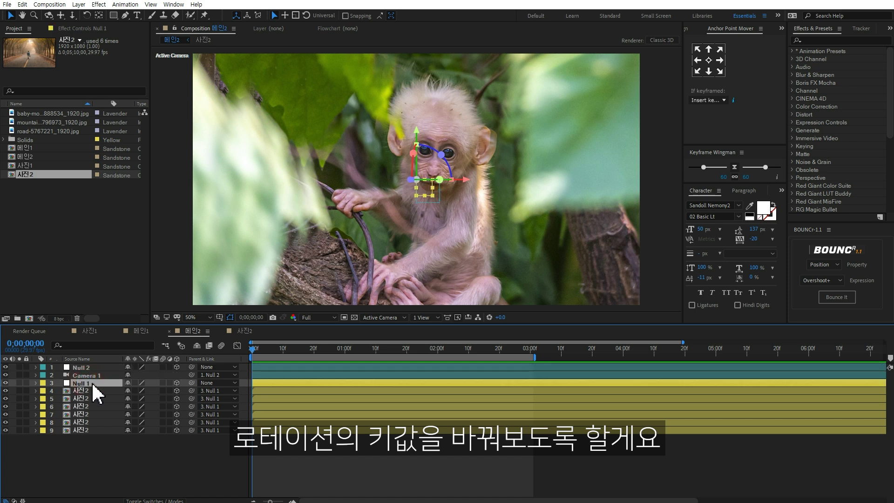
key("r")
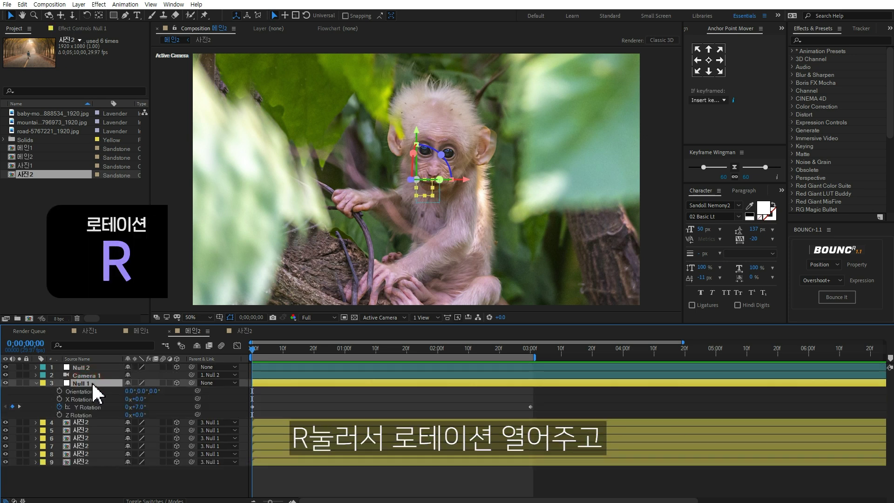
left_click(60, 407)
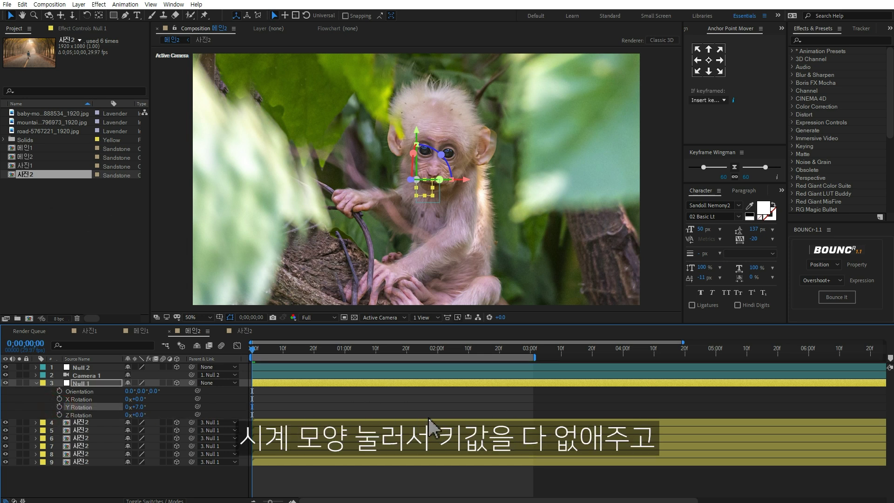
key("Return")
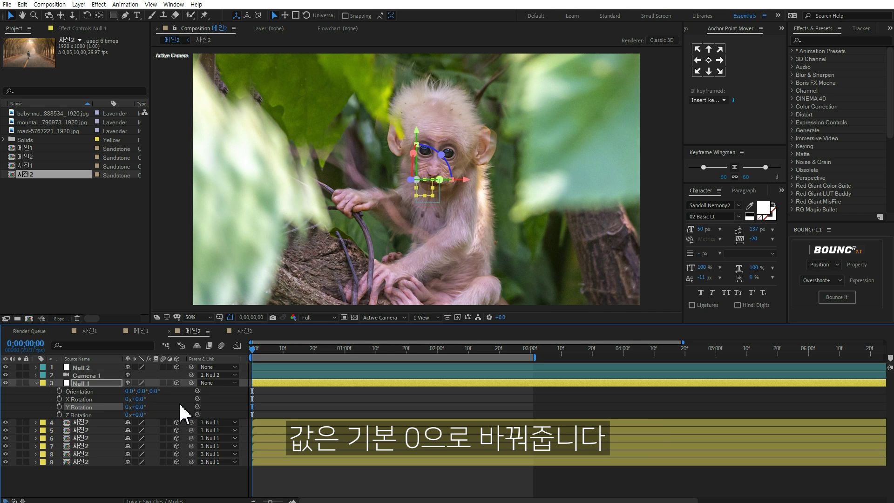
Step: Keyframe Null 1's X Rotation from 6° at the start to -2° at 0;00;03;00 and preview the motion
left_click_drag(135, 399, 145, 401)
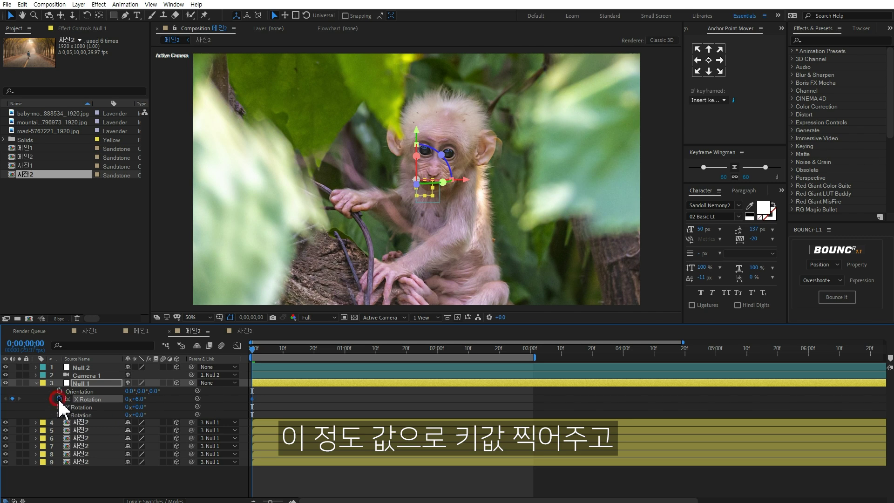
left_click(530, 349)
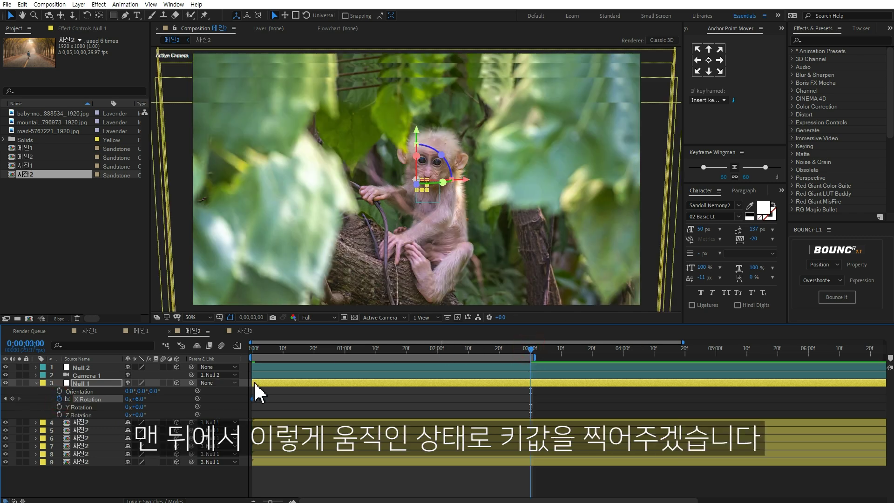
left_click_drag(138, 399, 138, 399)
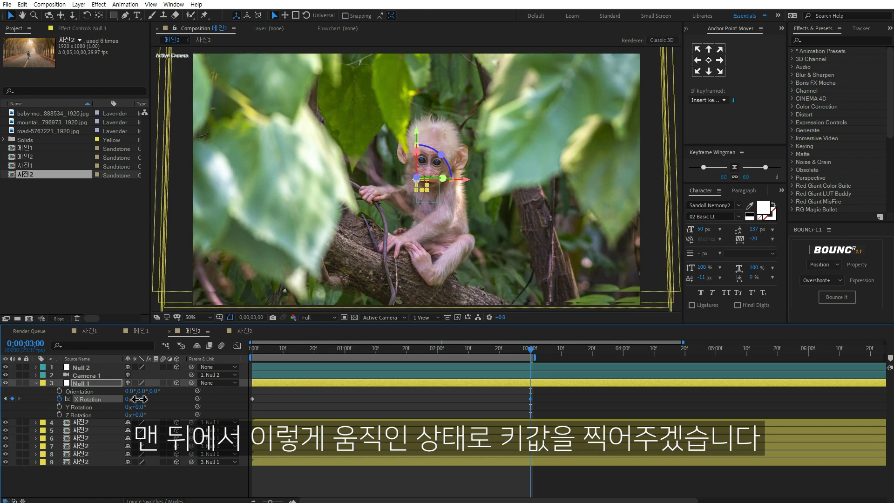
left_click(622, 399)
key("space")
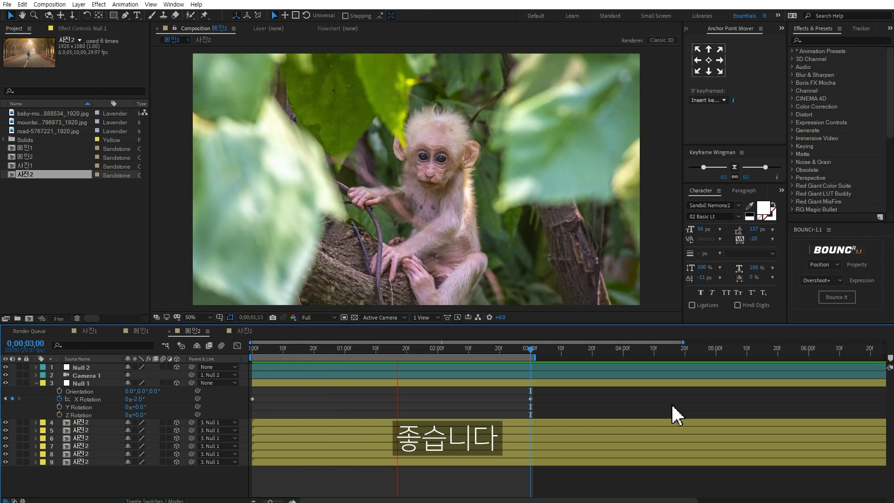